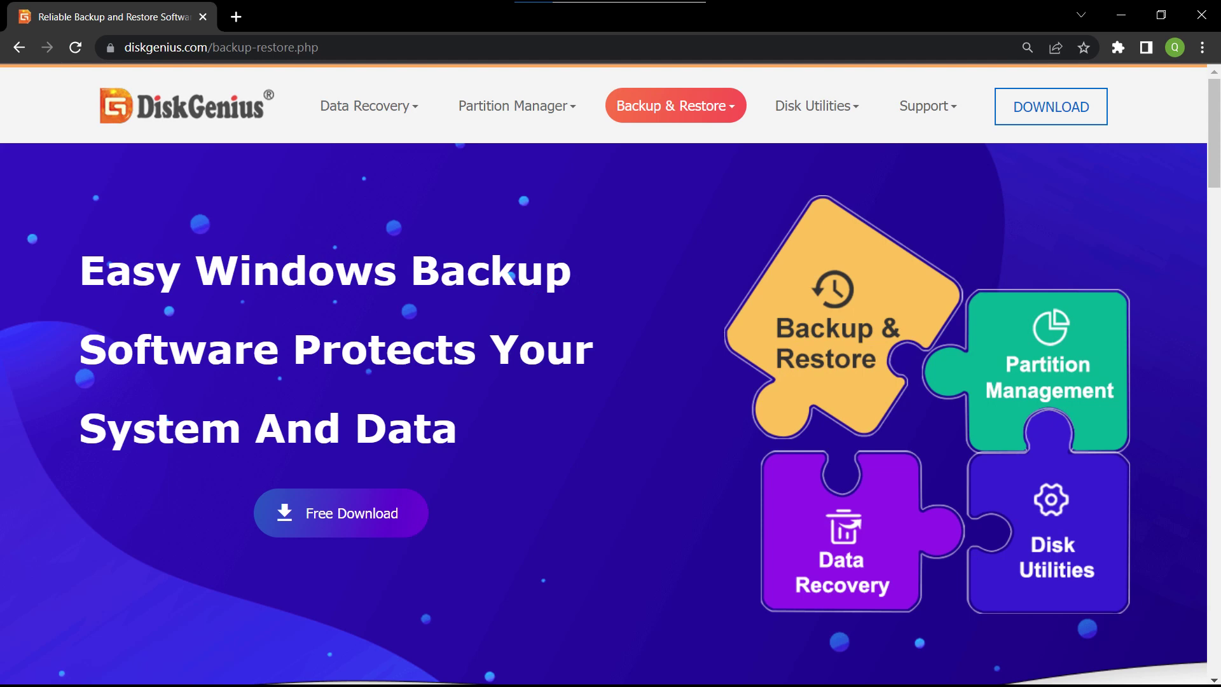
Scroll down the DiskGenius download page to the Free, Standard and Professional edition note
scroll(611, 382, down, 10)
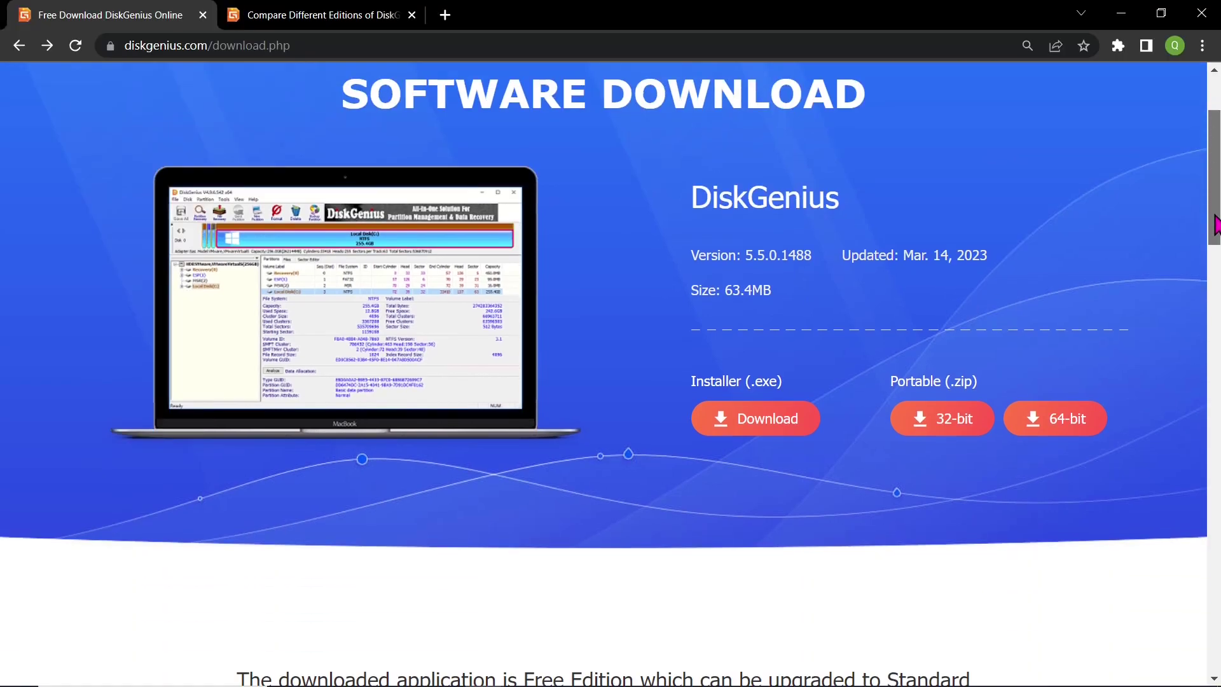
scroll(1145, 312, down, 4)
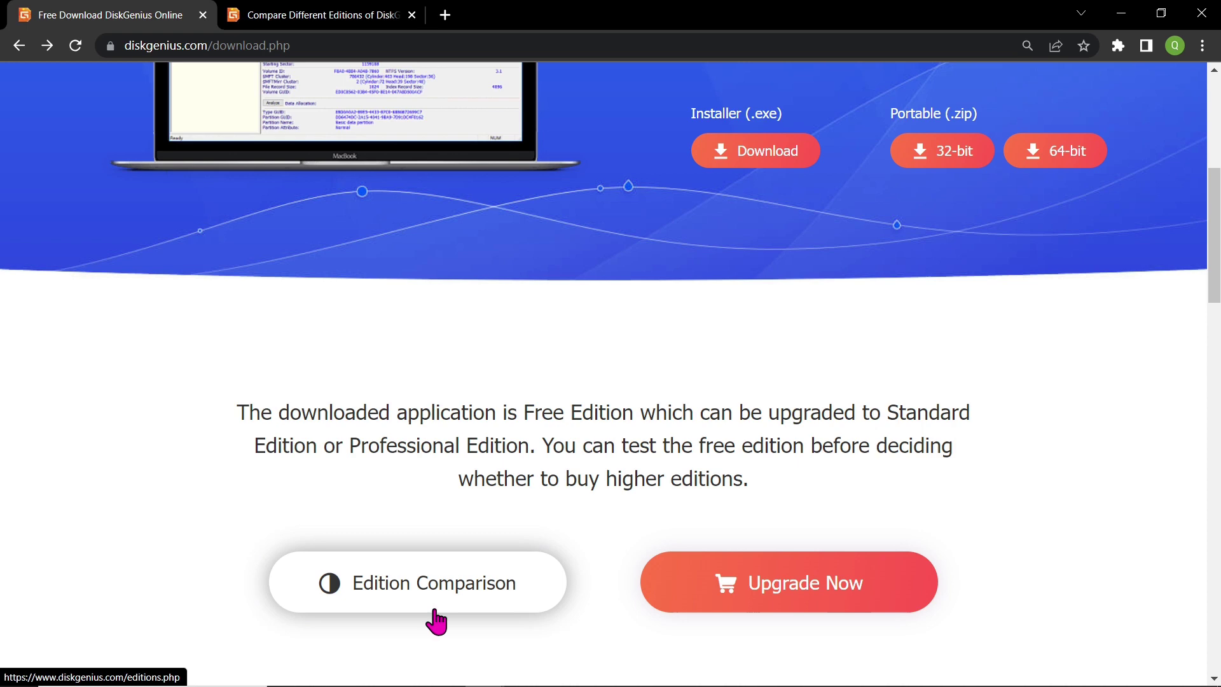
Check the Edition Comparison for Clone Disk and System Migration support, then return to downloads
click(436, 622)
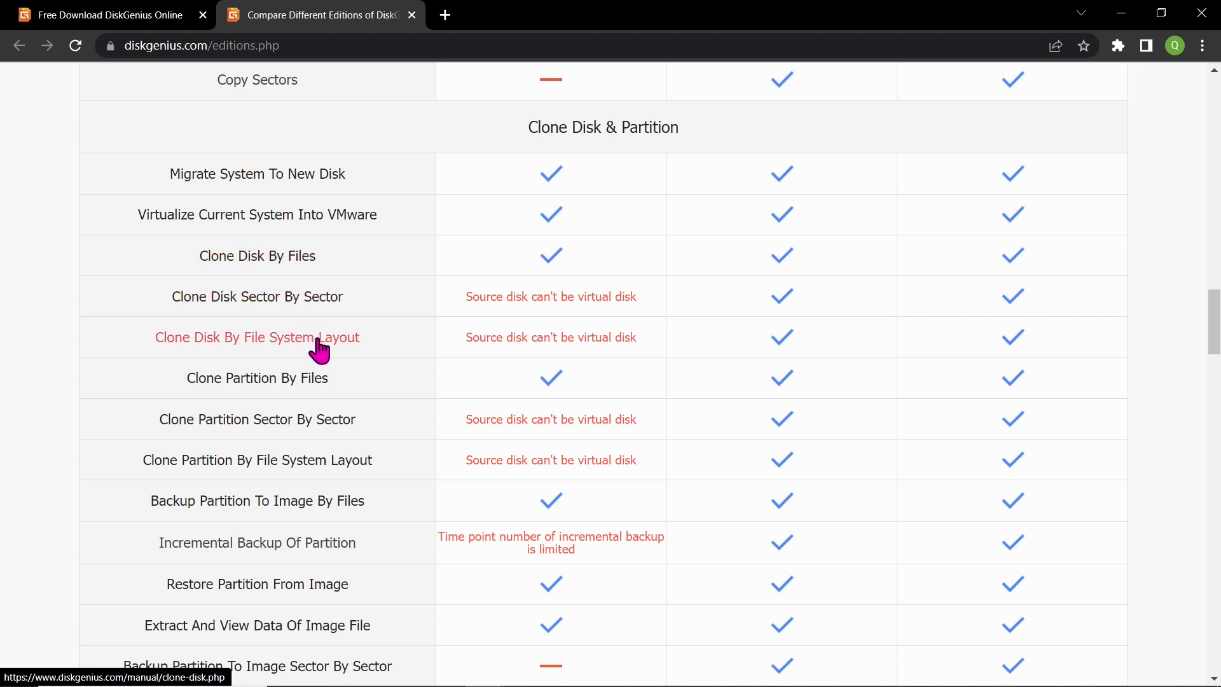
key(ctrl+shift+Tab)
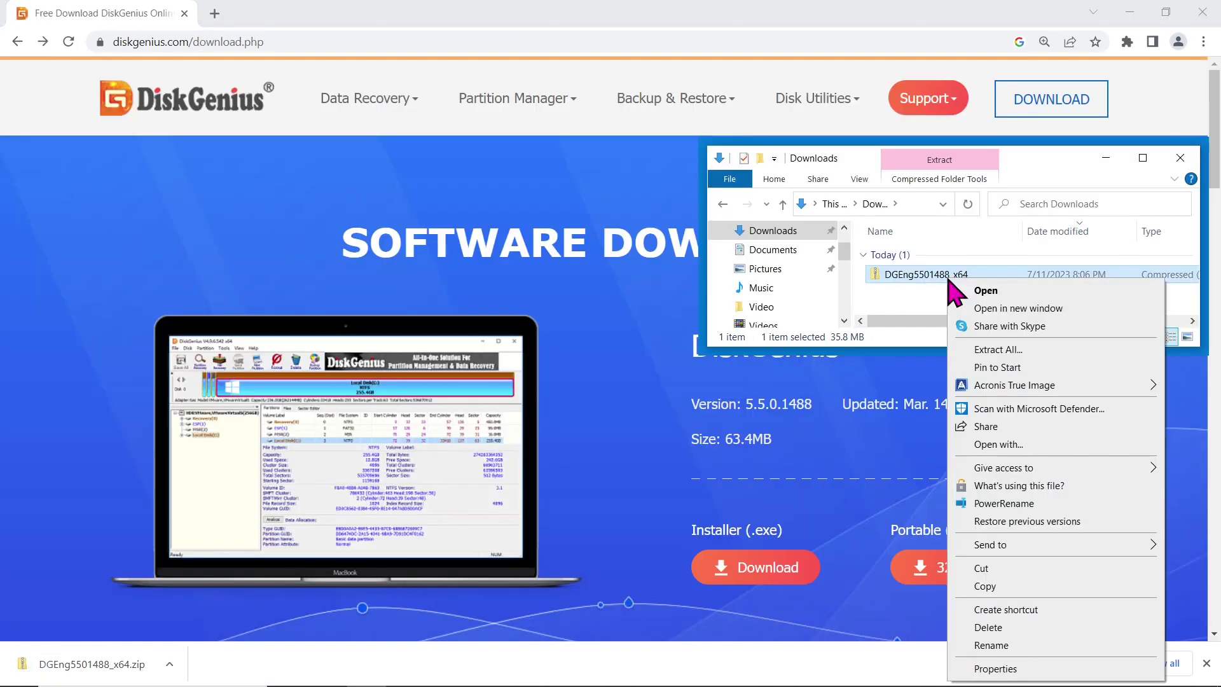
Extract the DGEng5501488_x64.zip archive in Downloads and launch DiskGenius from it
click(983, 349)
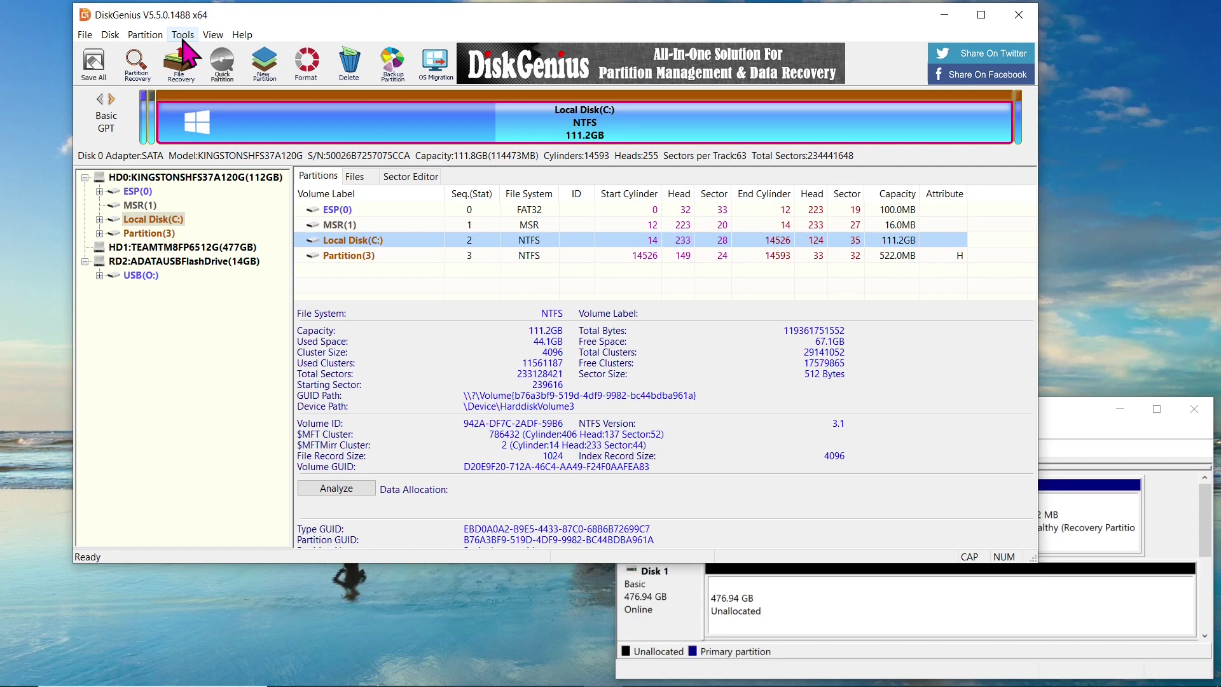
Start a Clone Disk operation with the HD0 Kingston system disk as source
click(183, 39)
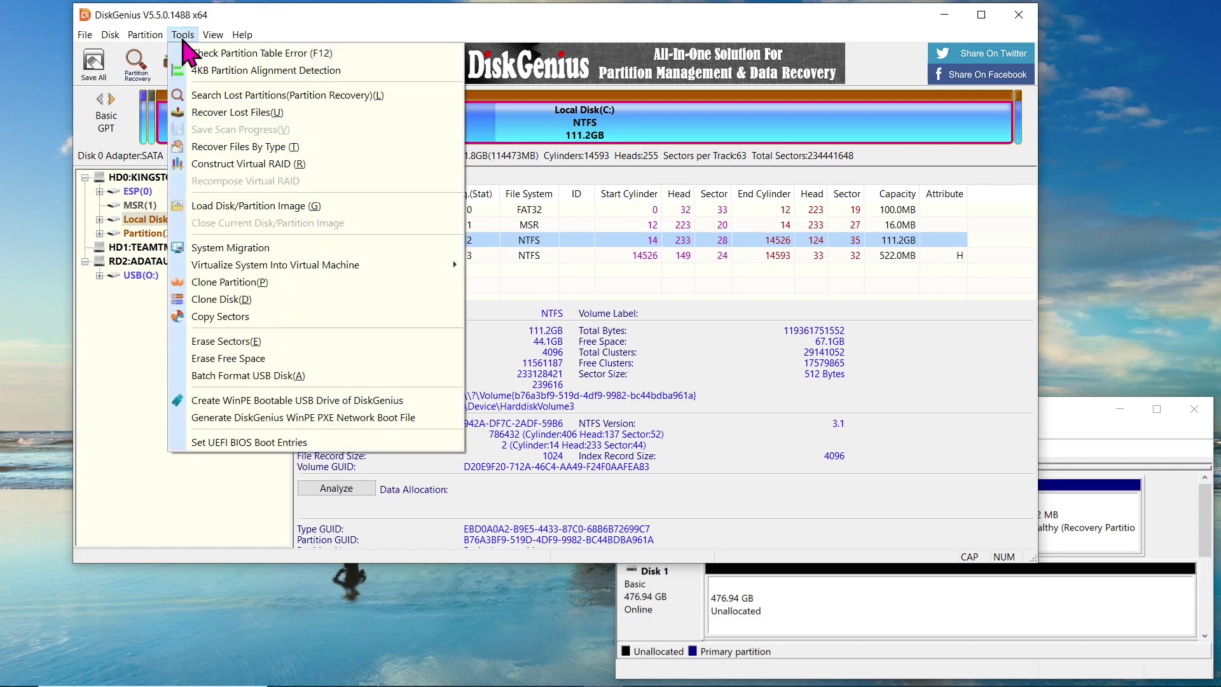
click(272, 314)
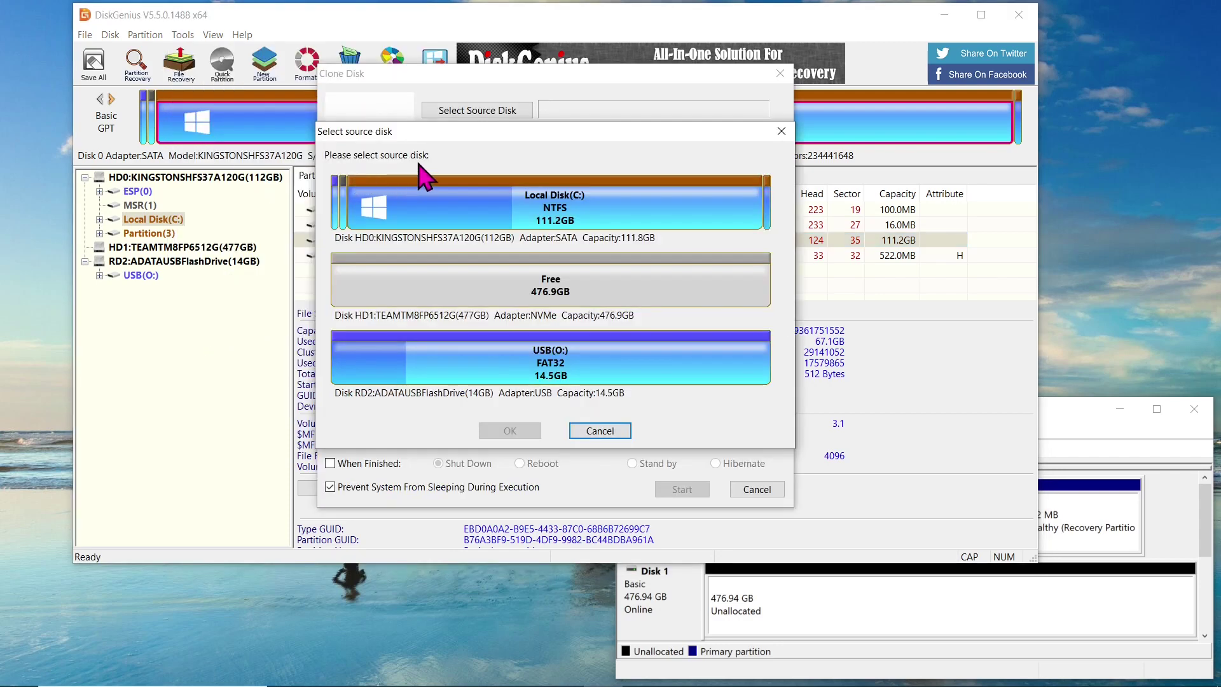
click(402, 215)
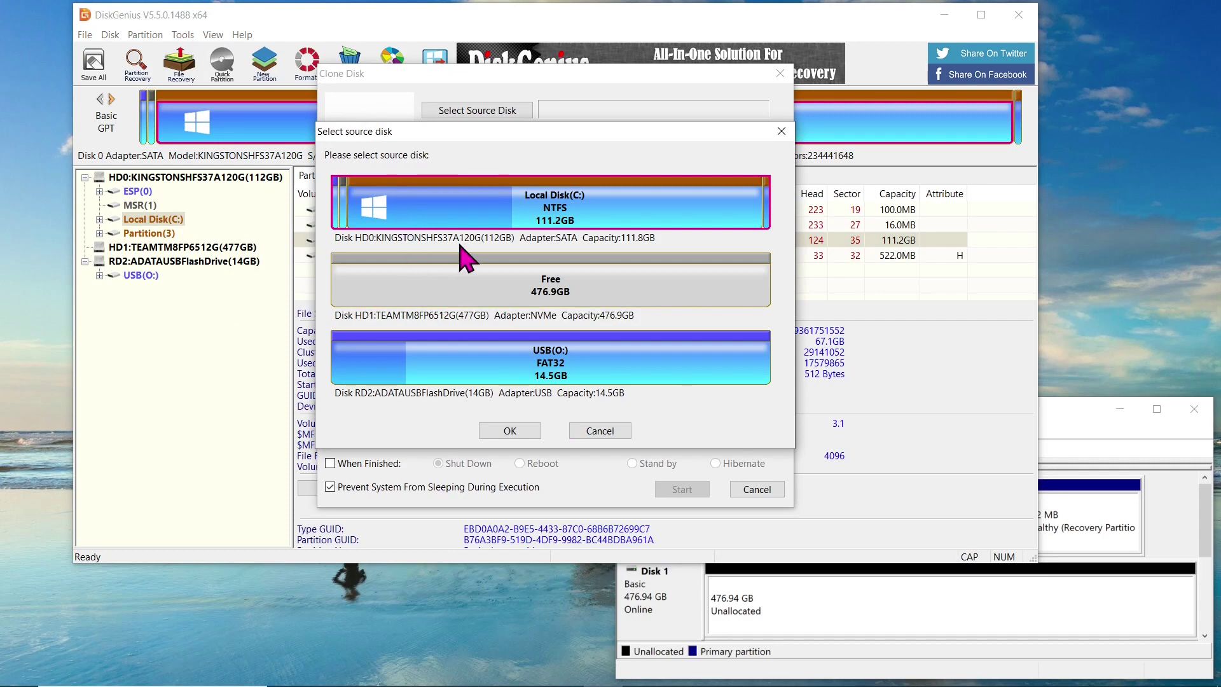
click(524, 430)
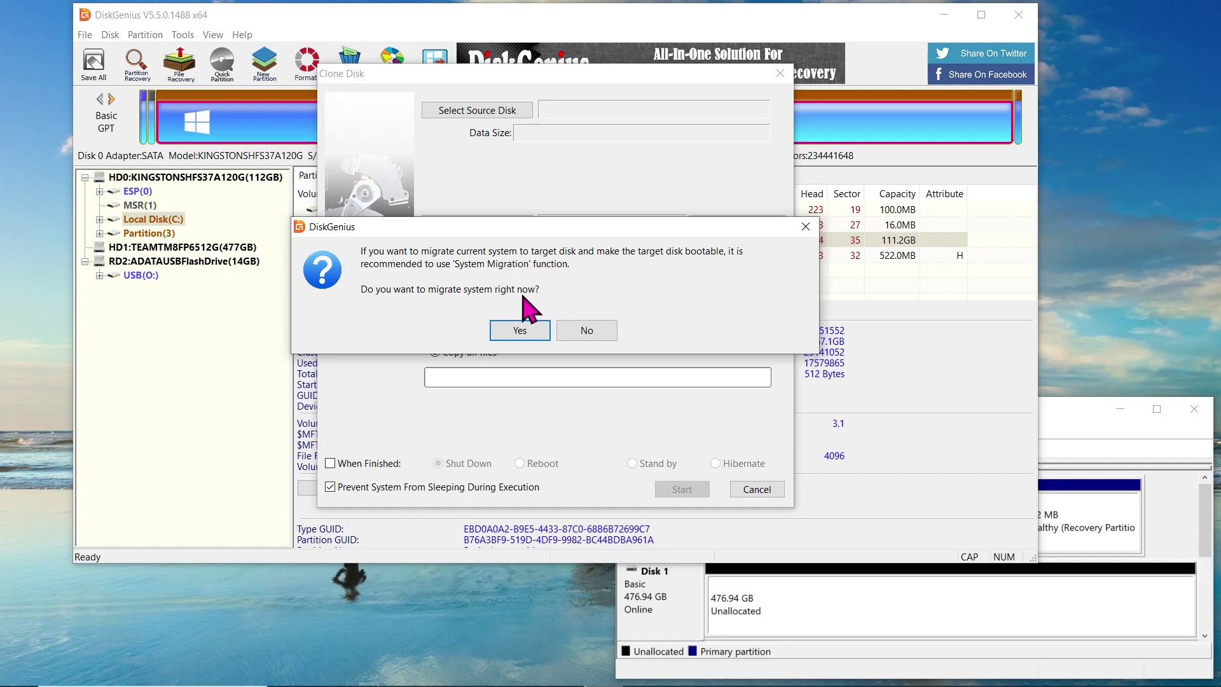
Switch to System Migration and choose the empty 477GB HD1 TeamGroup disk as target
click(528, 337)
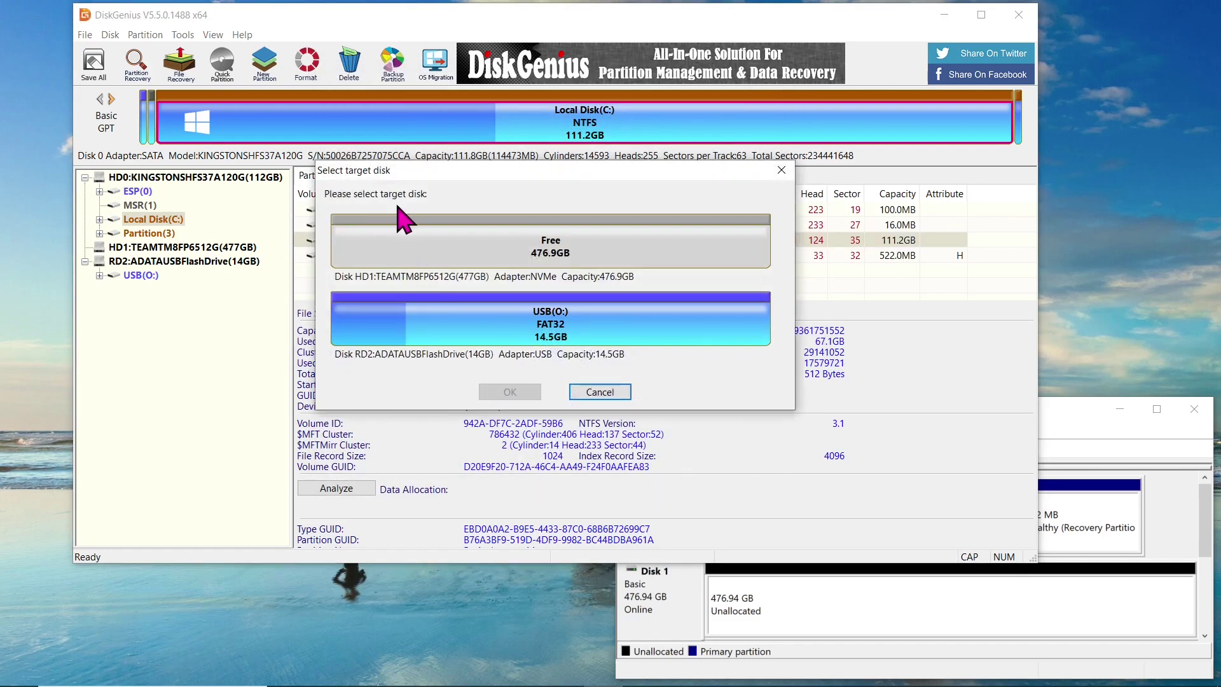
click(422, 241)
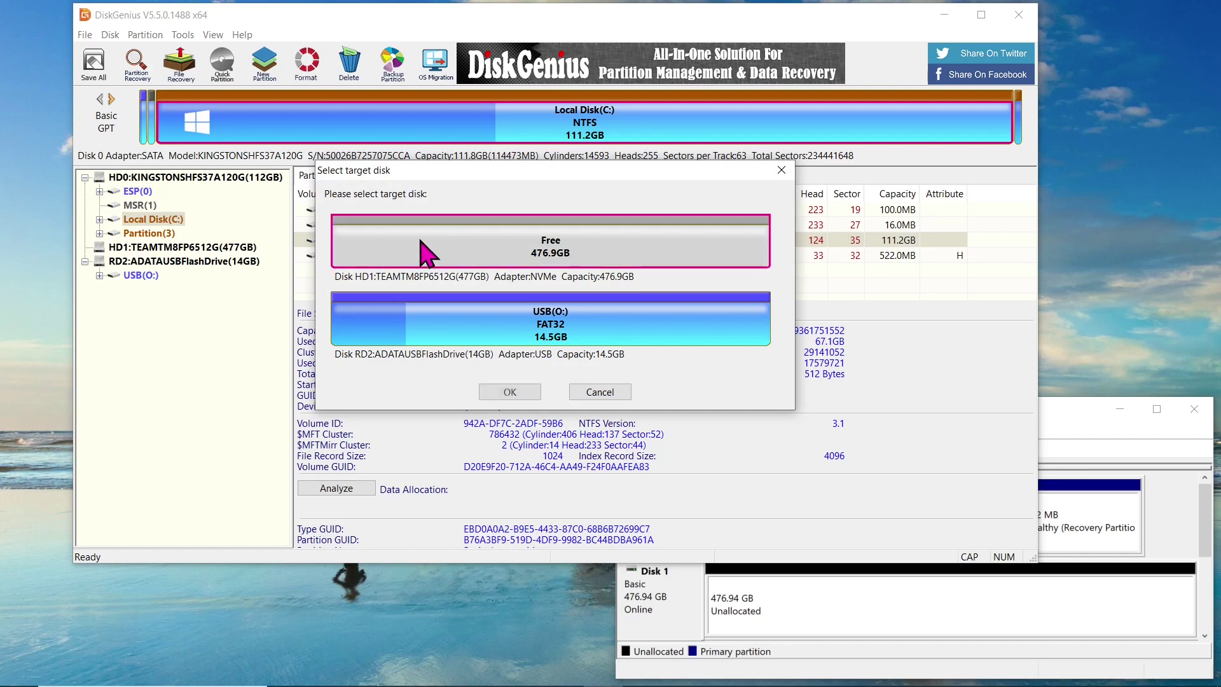
click(510, 392)
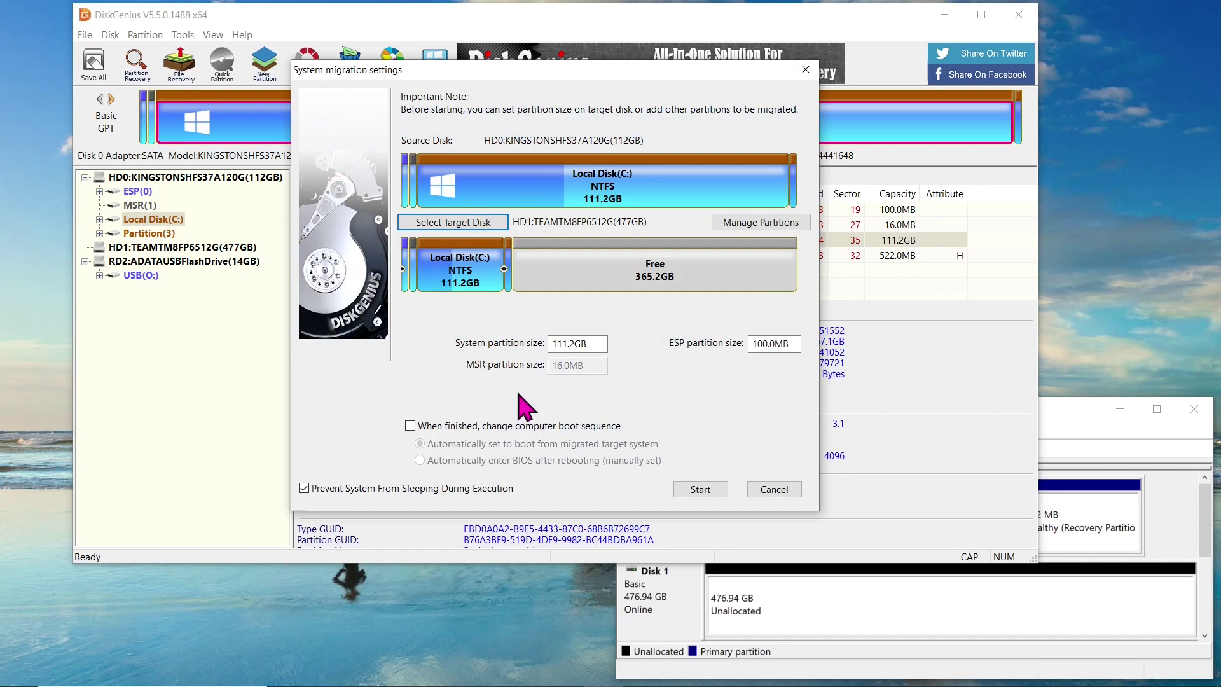
Stretch the target C: partition across the whole TeamGroup disk to 476.3GB
click(645, 281)
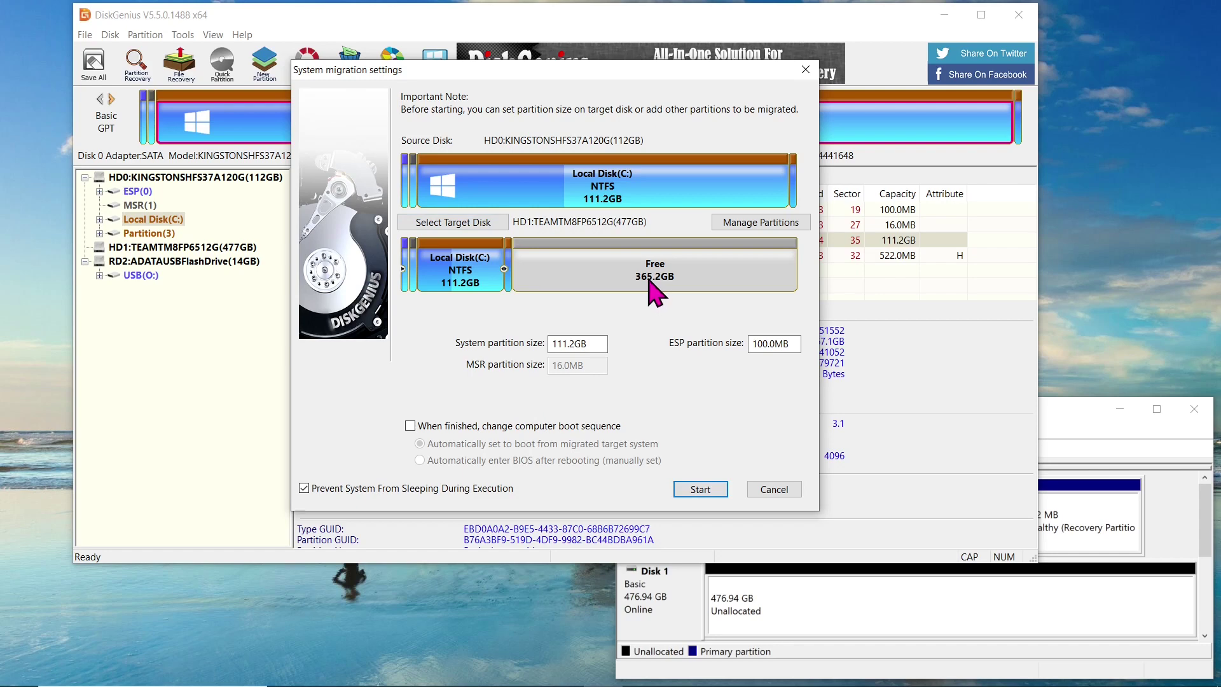
click(490, 279)
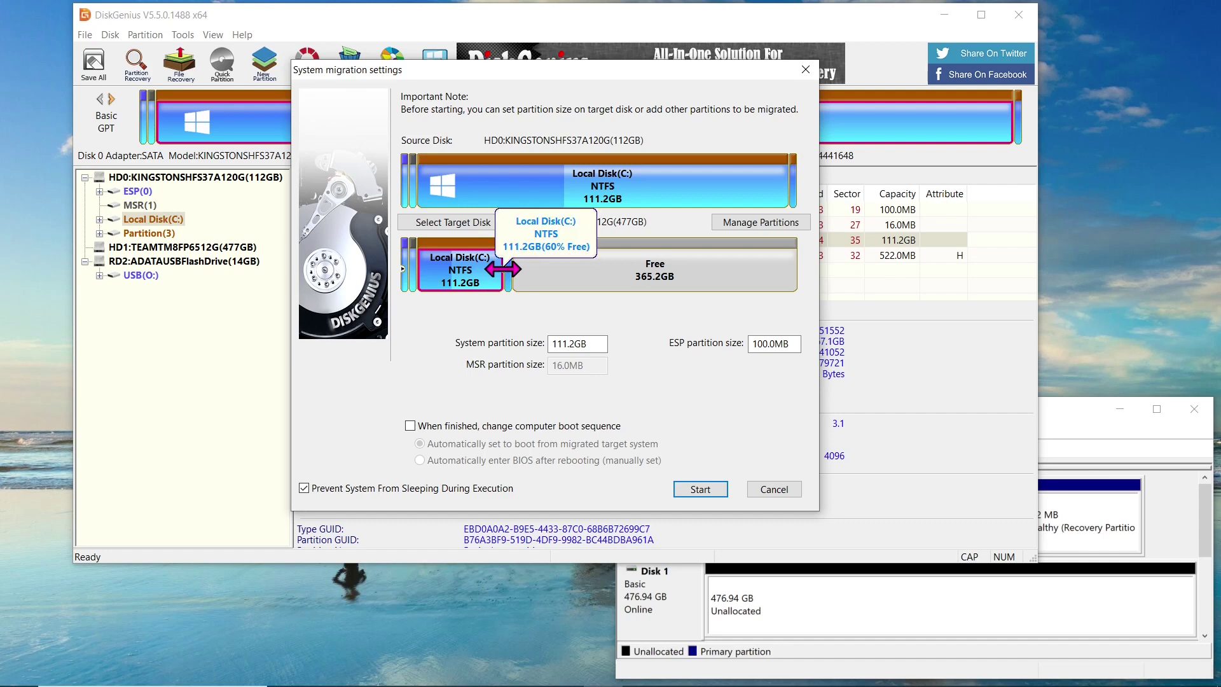
drag(503, 269, 798, 271)
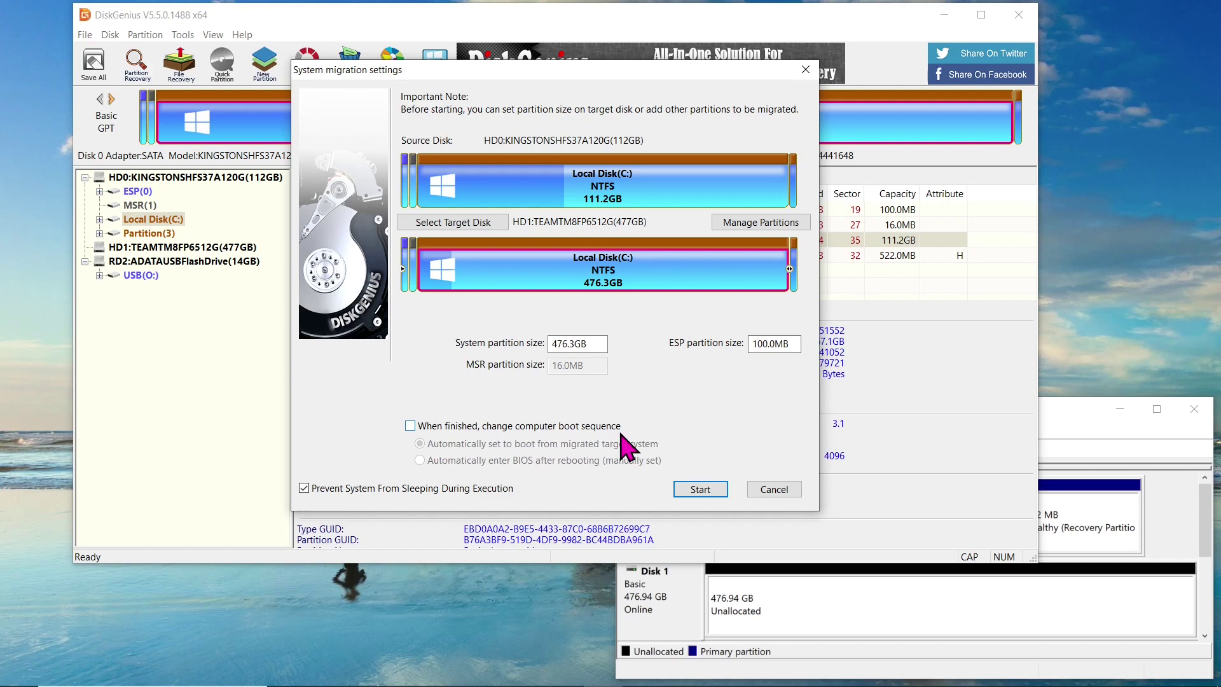
Set the boot sequence to enter BIOS automatically after rebooting, and start the migration
click(410, 426)
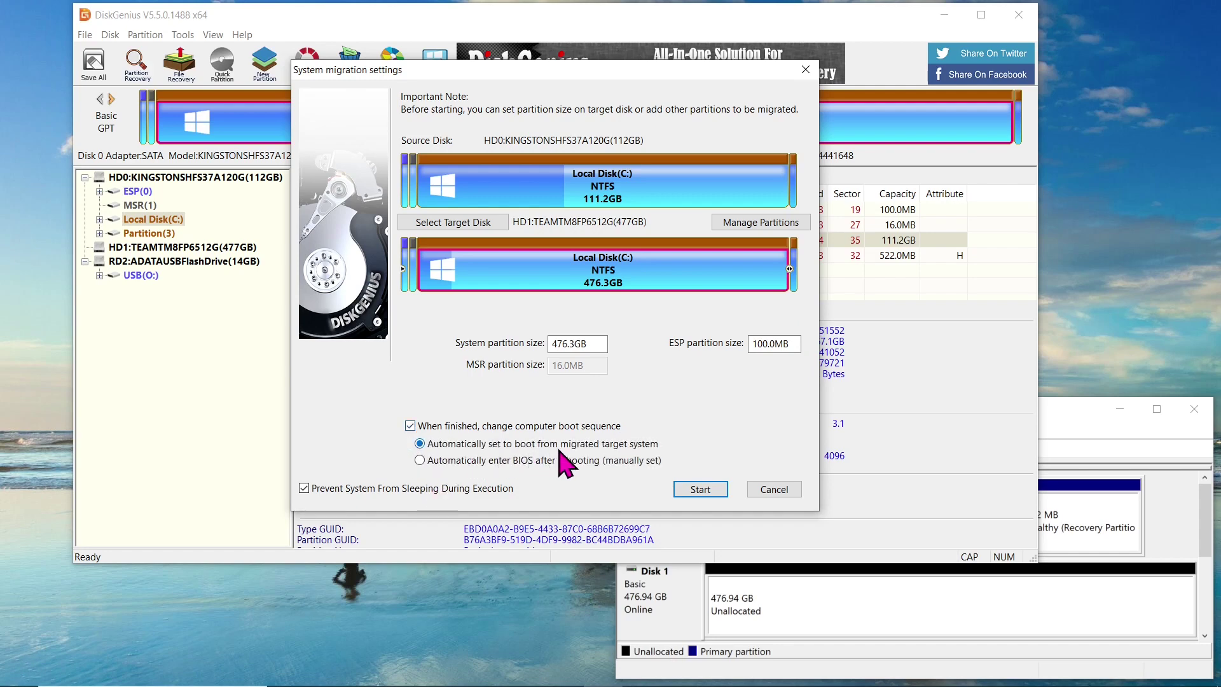
click(420, 460)
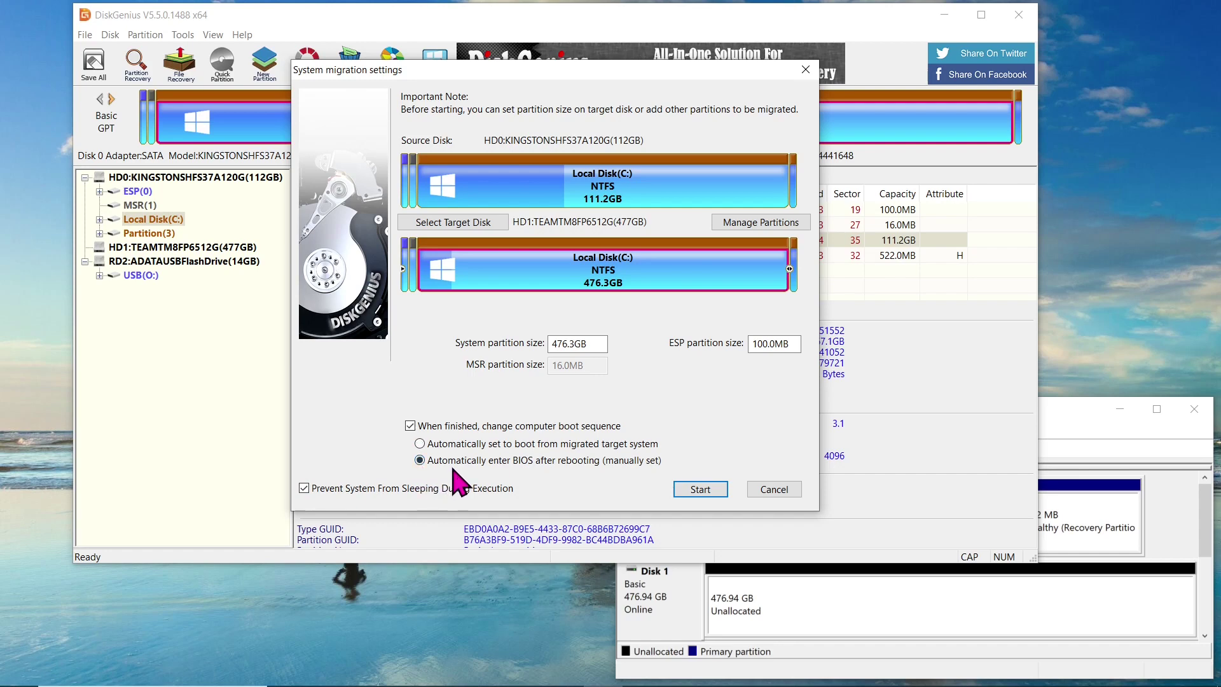
click(706, 491)
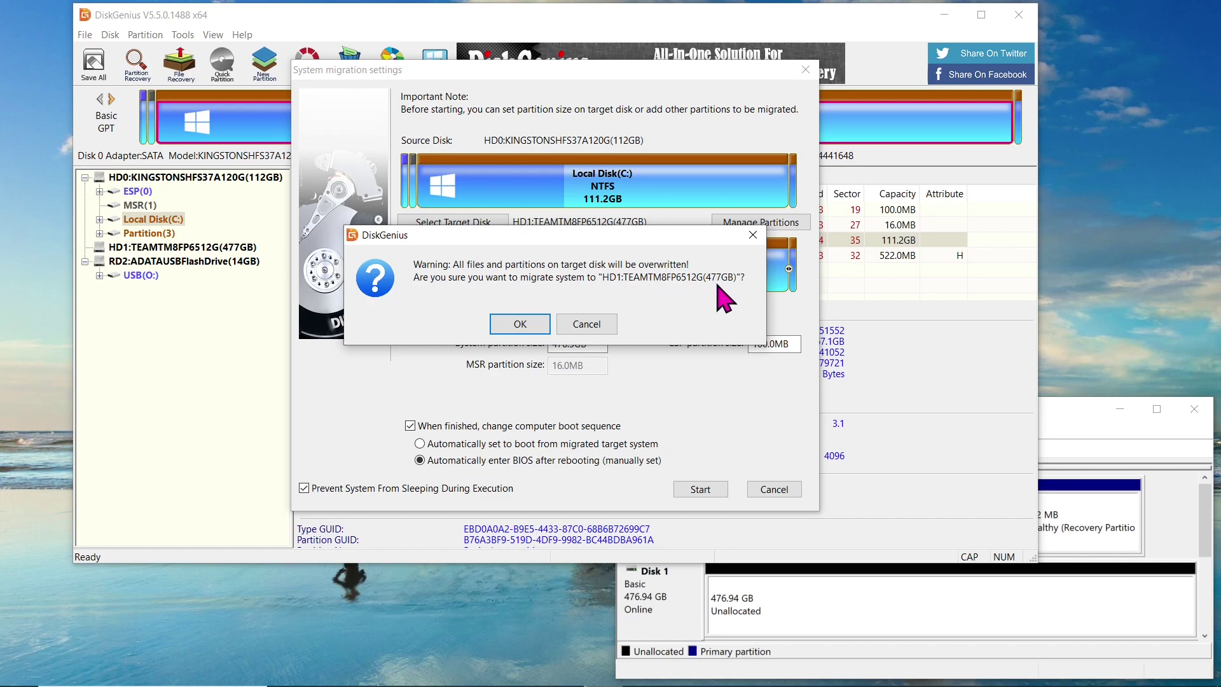
Confirm overwriting all partitions on the 477GB TeamGroup disk
click(530, 327)
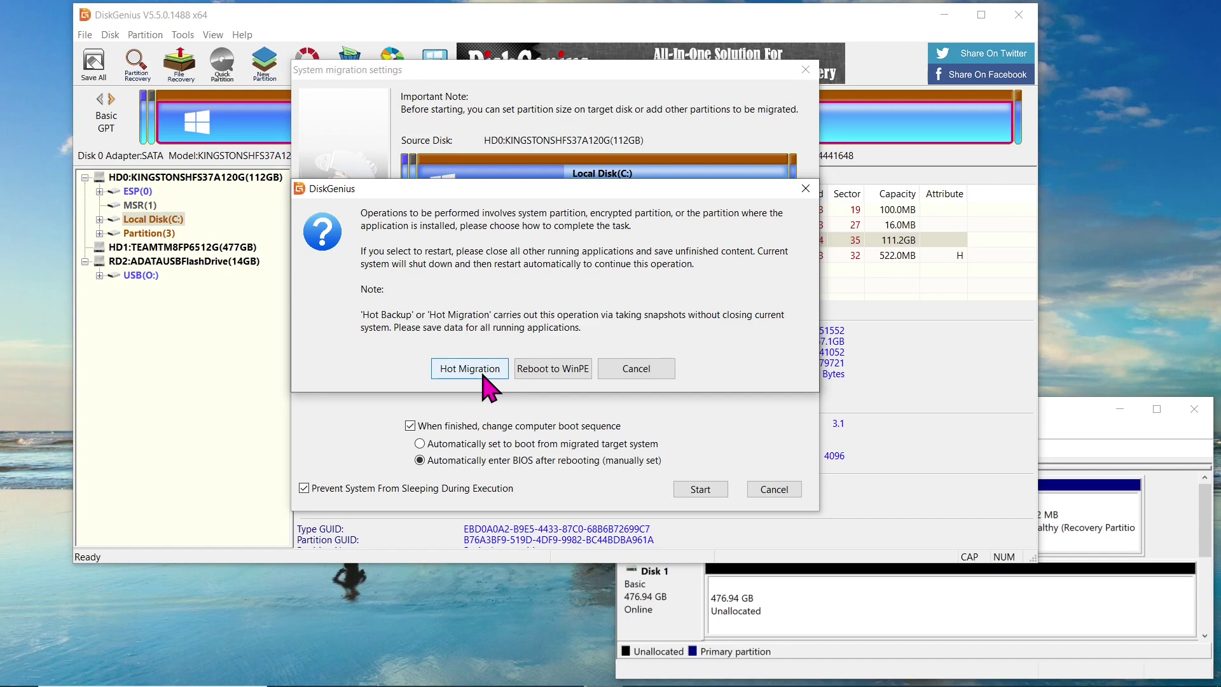
Run Hot Migration to copy Windows to the TeamGroup disk without rebooting
click(482, 375)
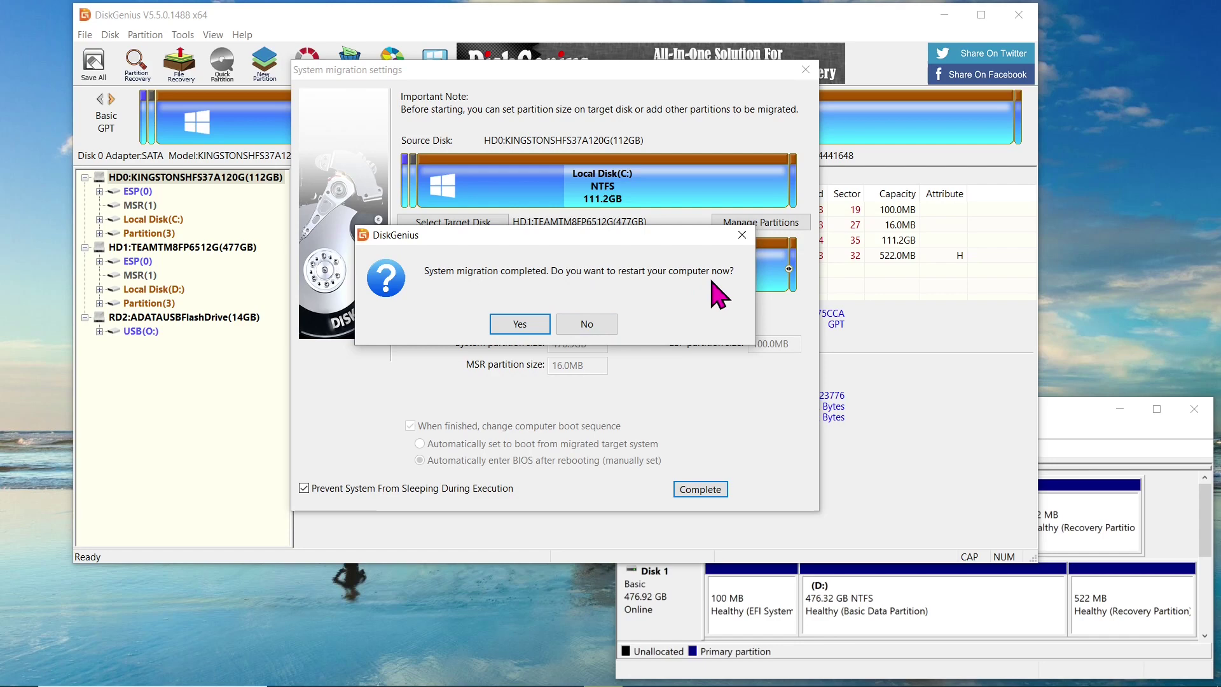
Skip the restart, close migration settings, and view HD1:TEAMTM8FP6512G's cloned partitions
click(604, 327)
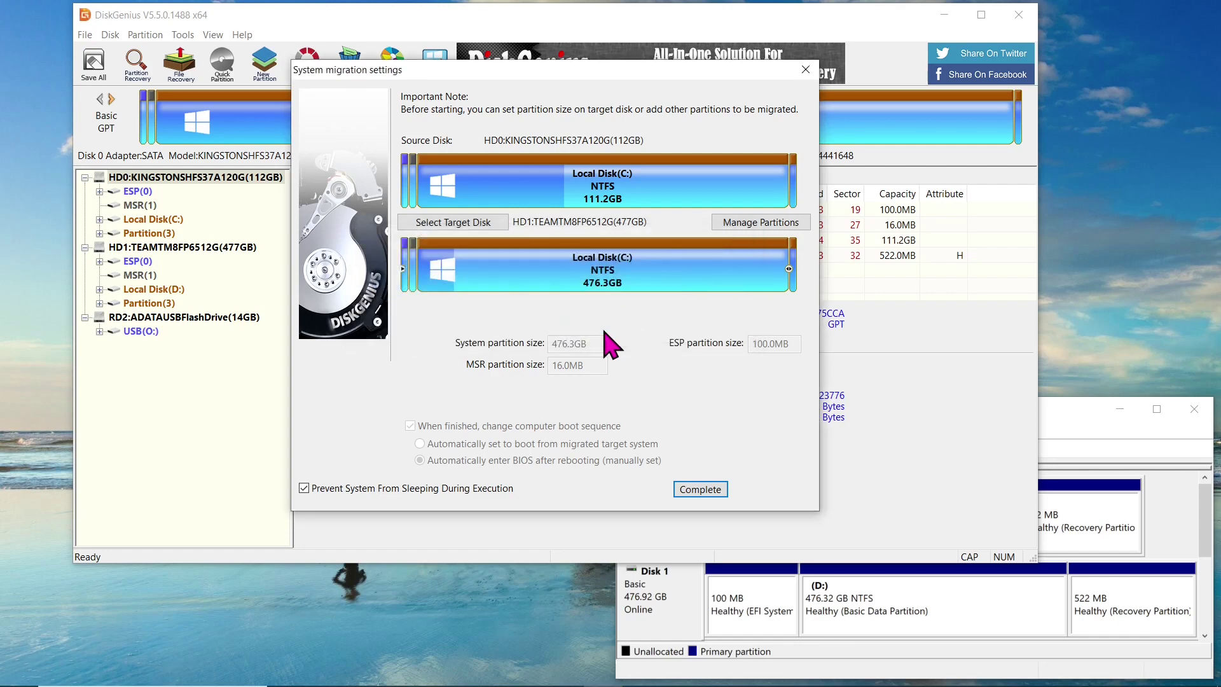
click(702, 490)
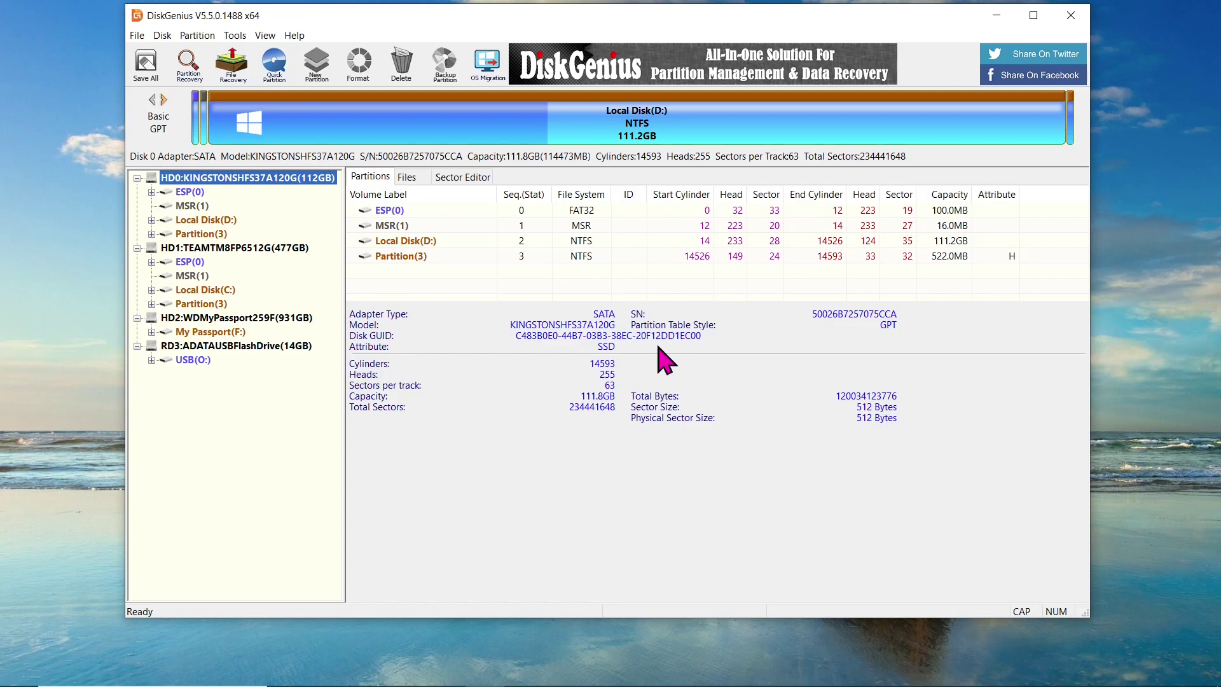
click(287, 248)
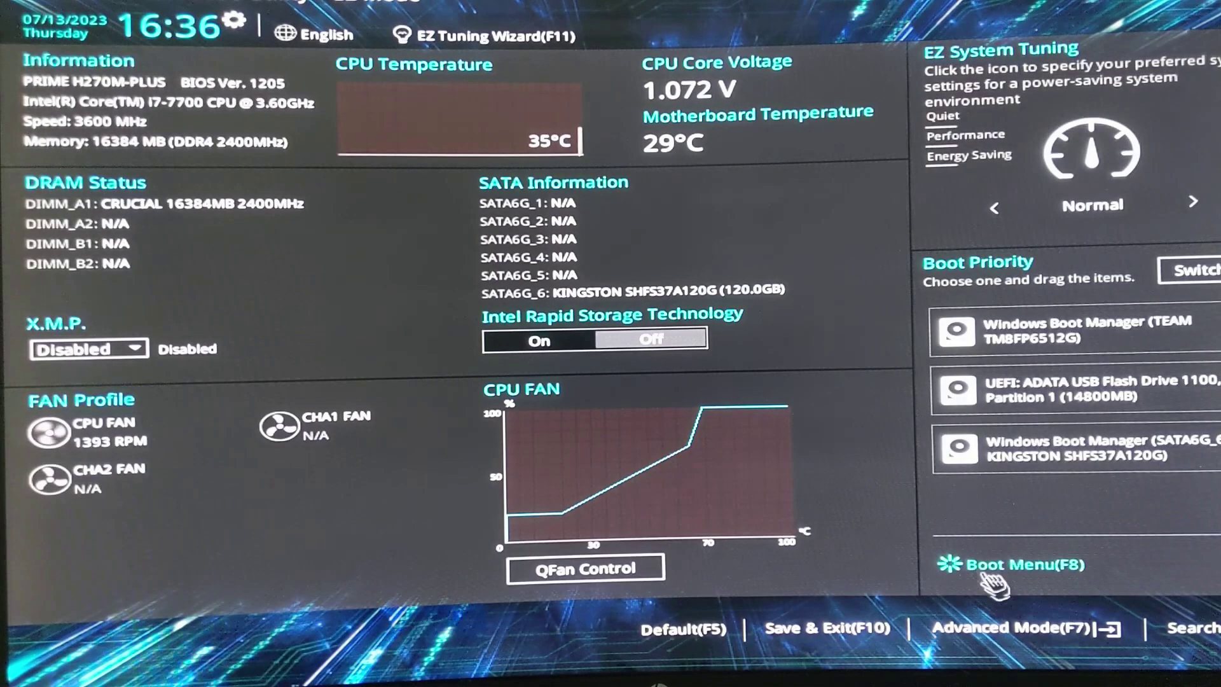
In the BIOS Boot tab, set Boot Option #1 to TEAM and #2 to SATA6G Kingston, then Save Changes & Reset
click(1027, 630)
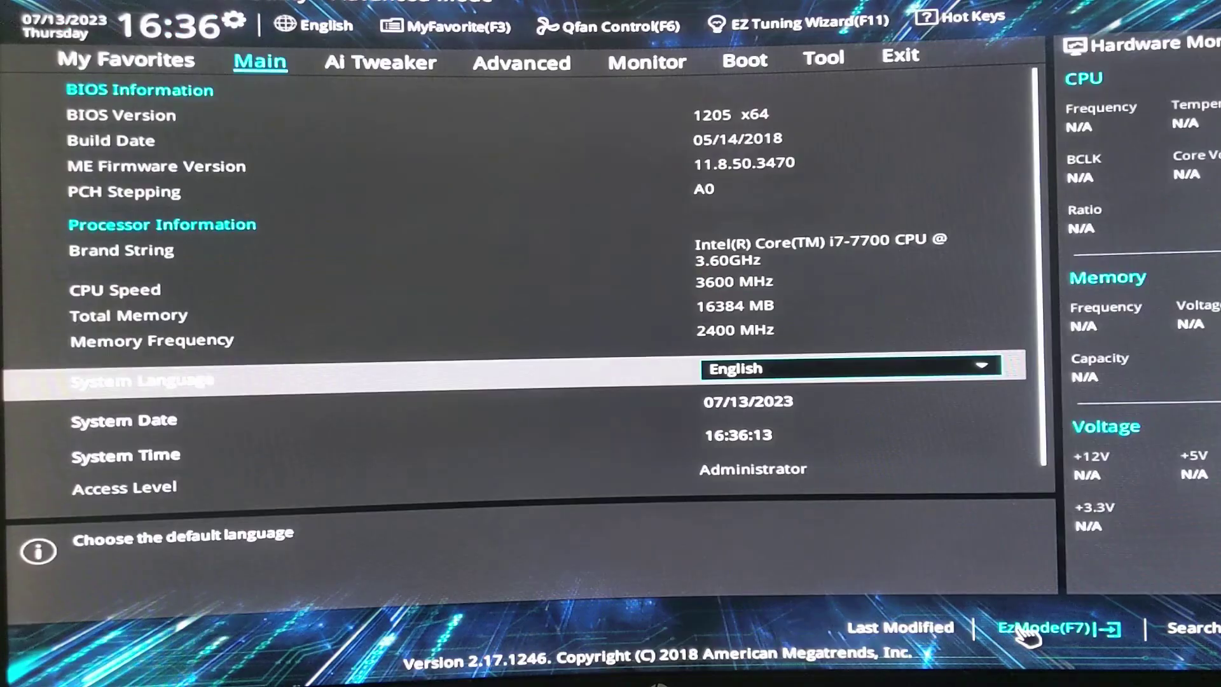
click(744, 60)
click(922, 348)
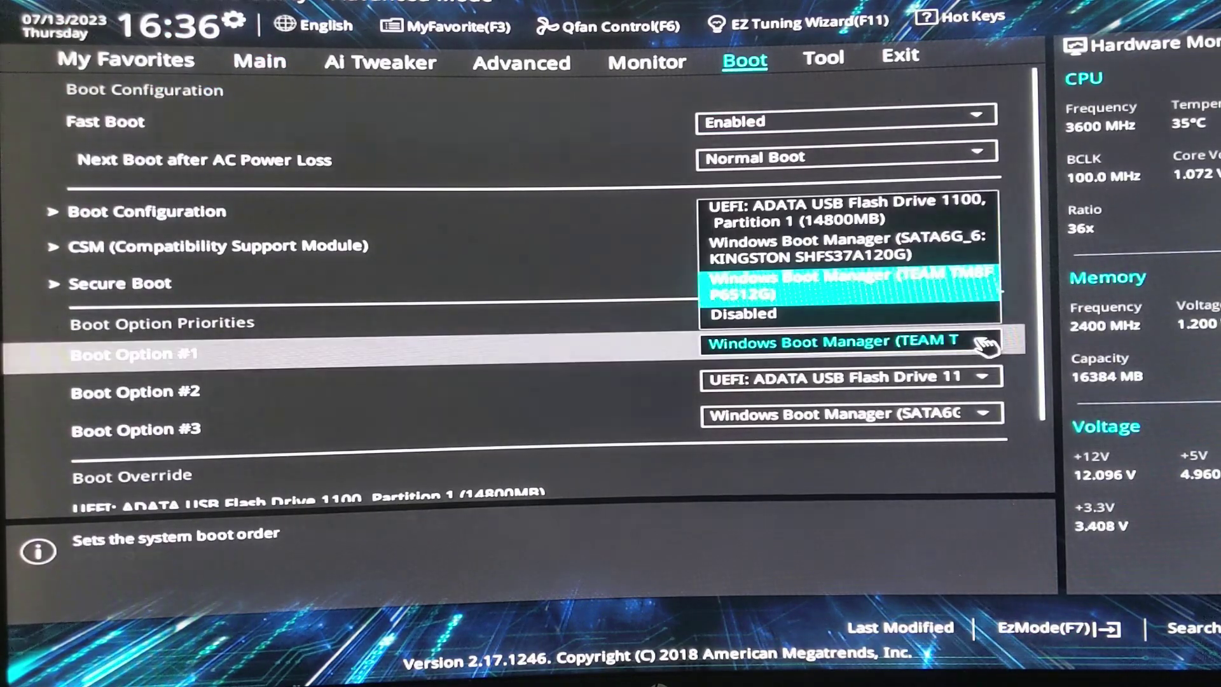
click(872, 287)
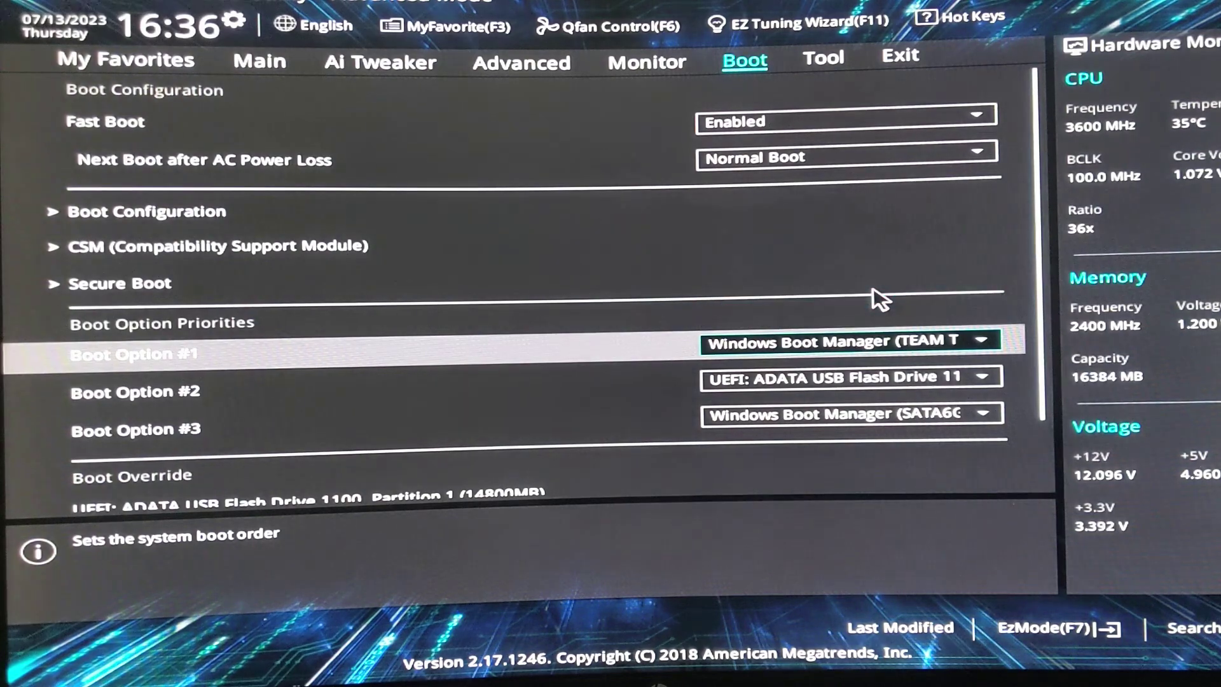
click(992, 379)
click(954, 326)
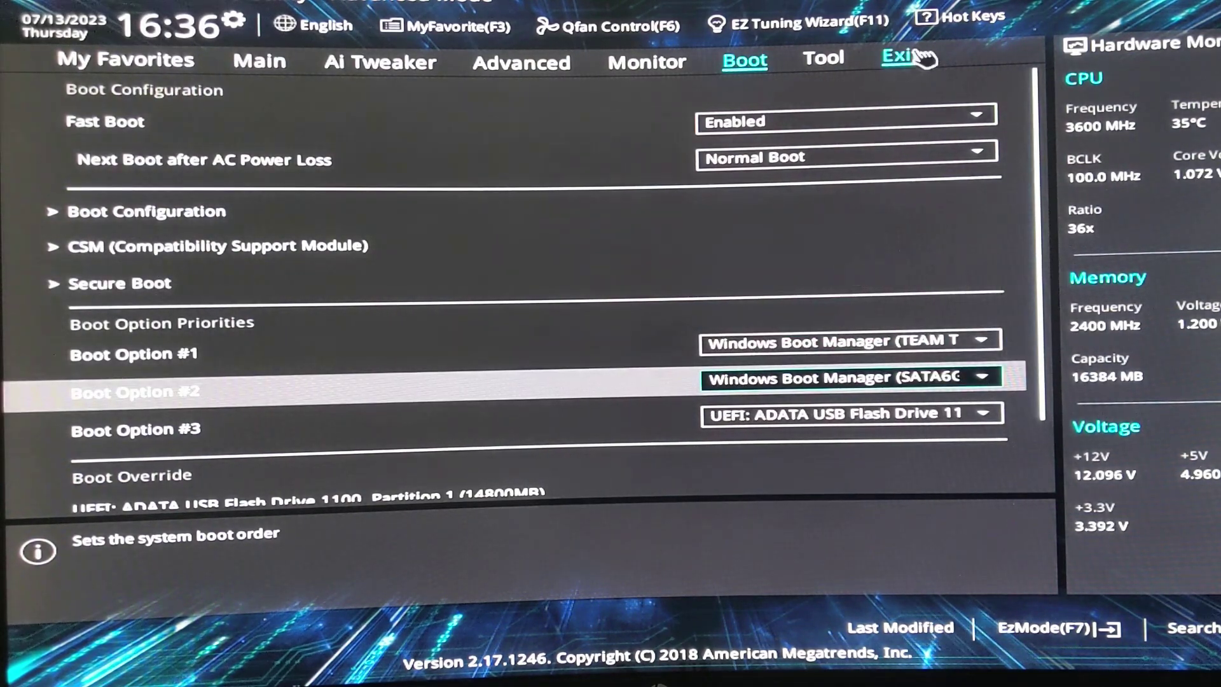
click(900, 56)
click(245, 131)
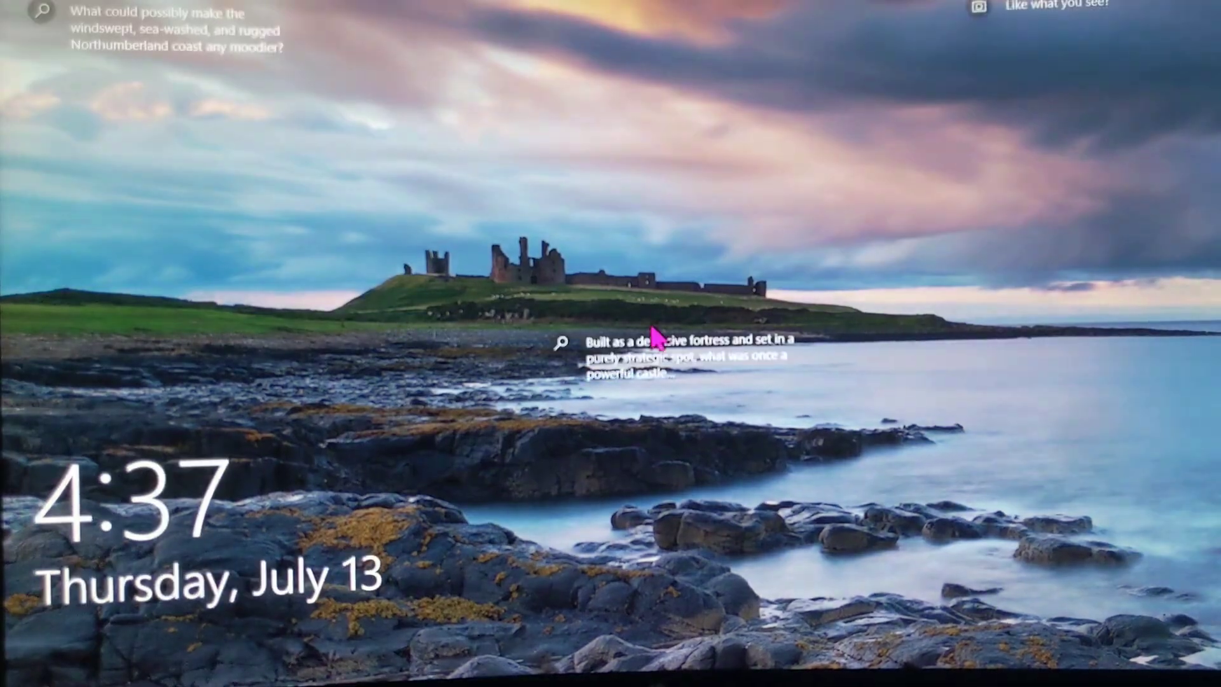
Sign in to Windows and open Disk Management from the Start button's right-click menu
click(655, 332)
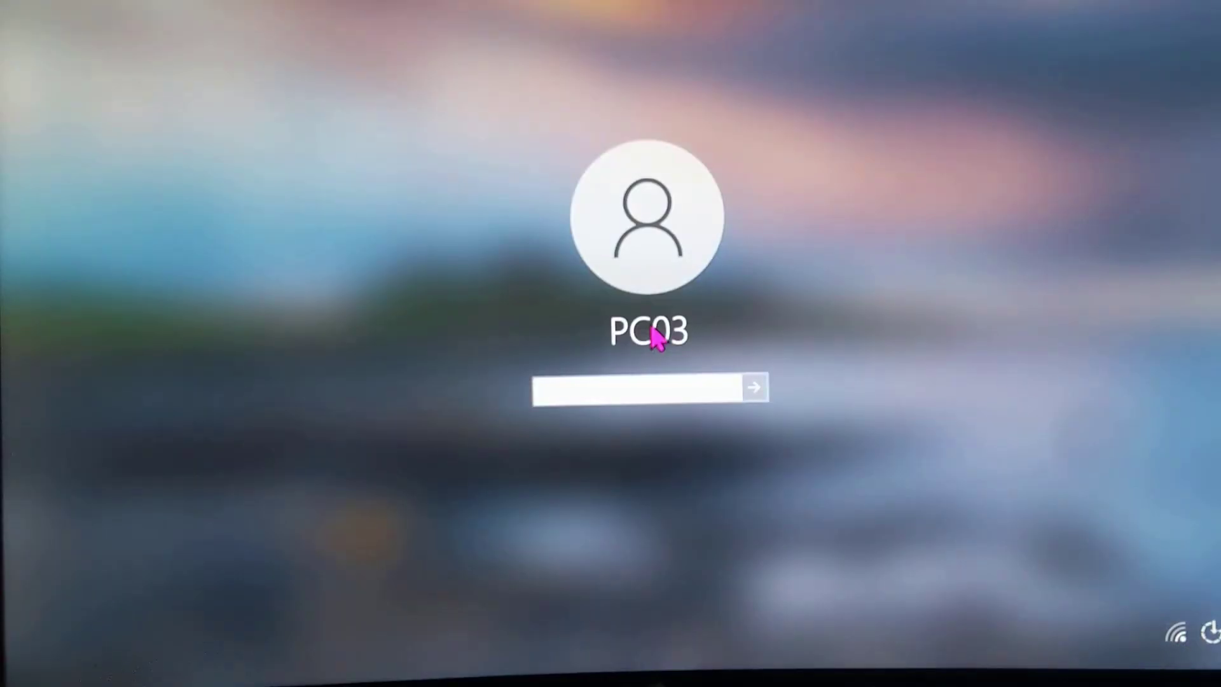
text(****)
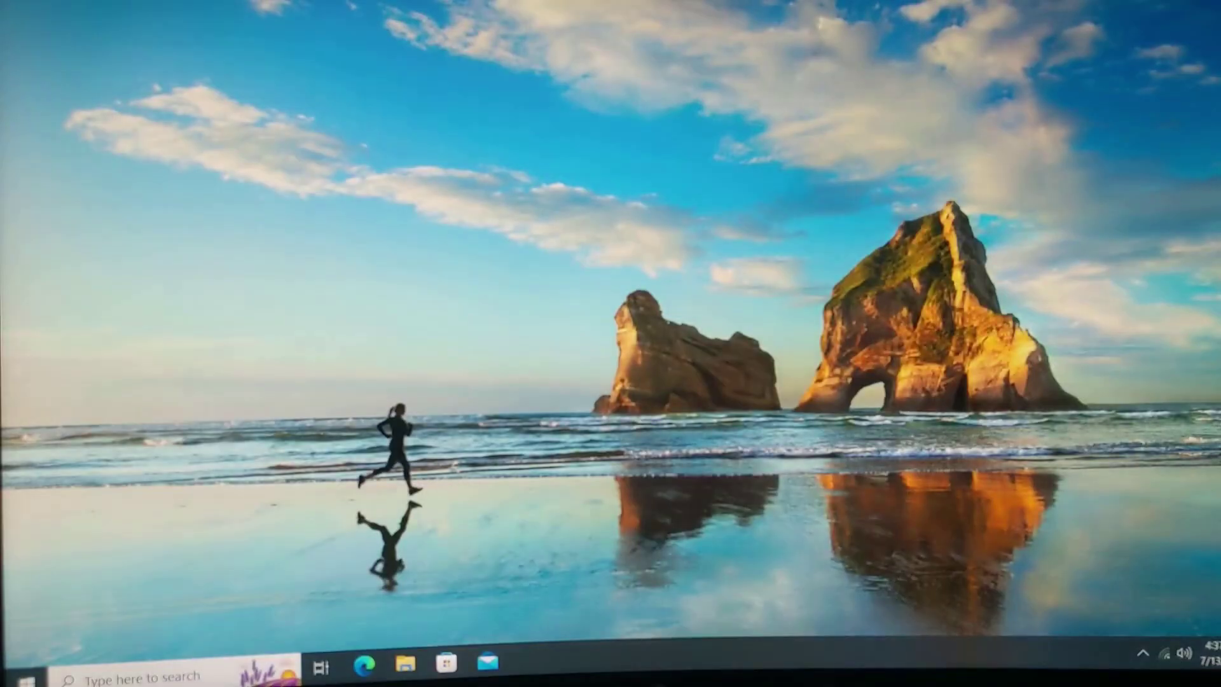
click(14, 671)
right_click(14, 671)
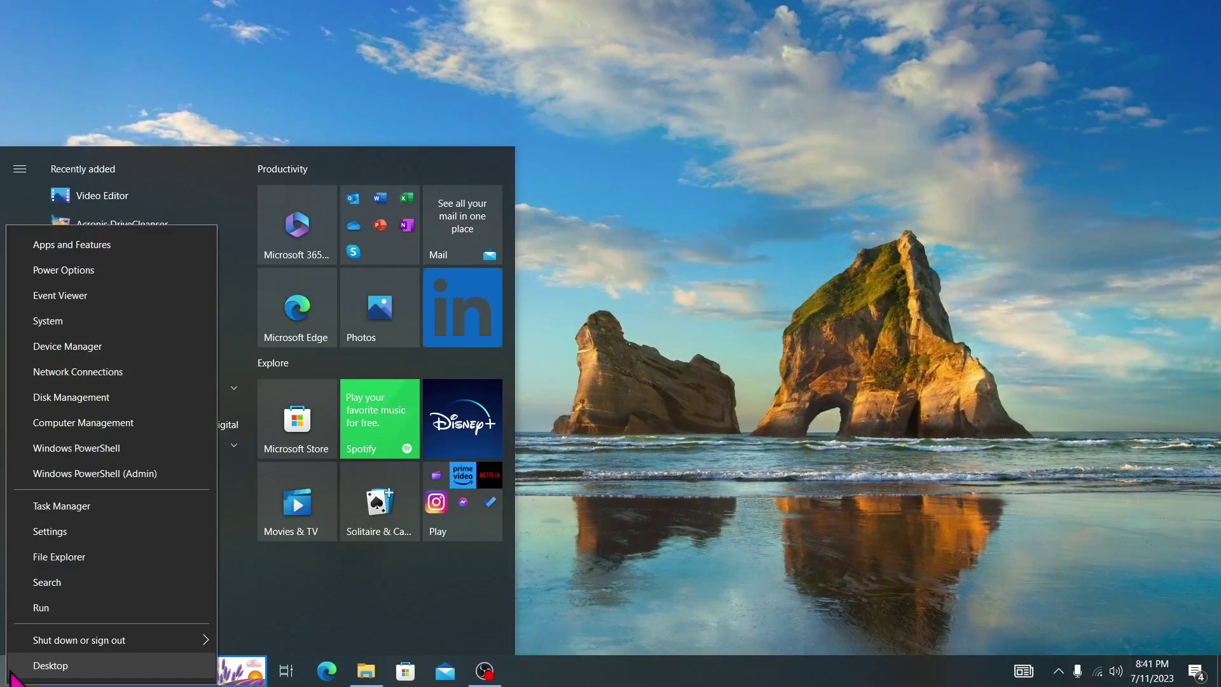
click(107, 397)
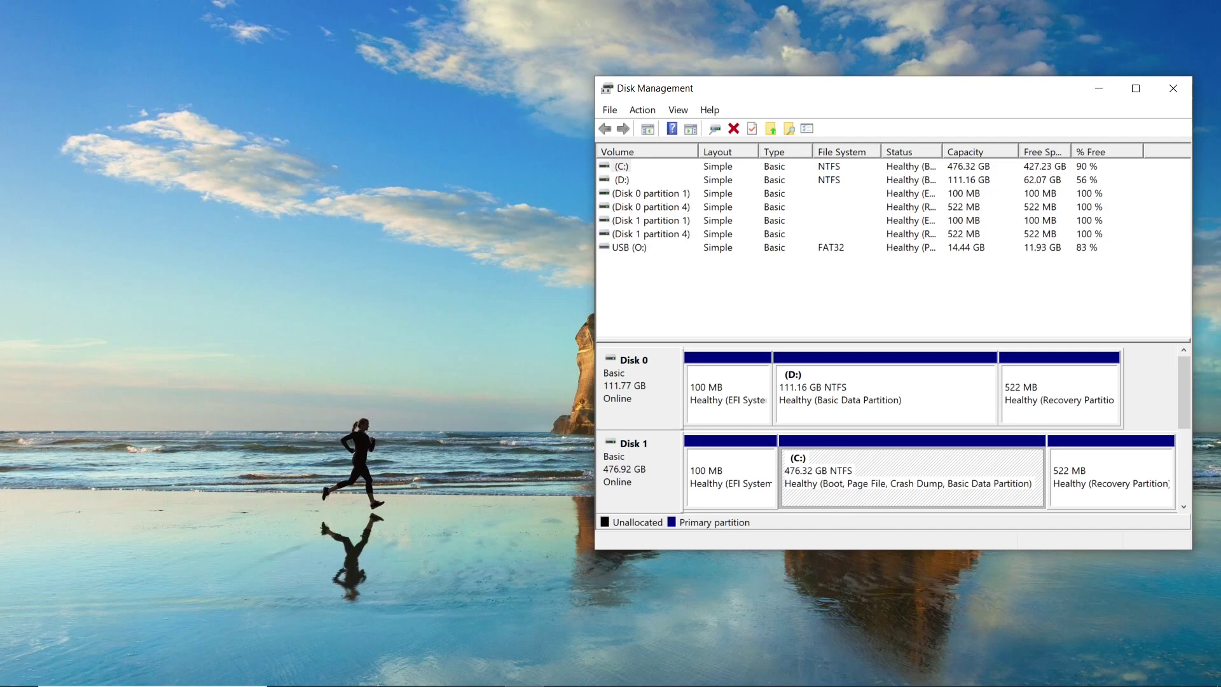
click(89, 671)
Search 'activation' to confirm Windows 10 Enterprise activation, then select the 477GB TeamGroup disk in DiskGenius
text(activation)
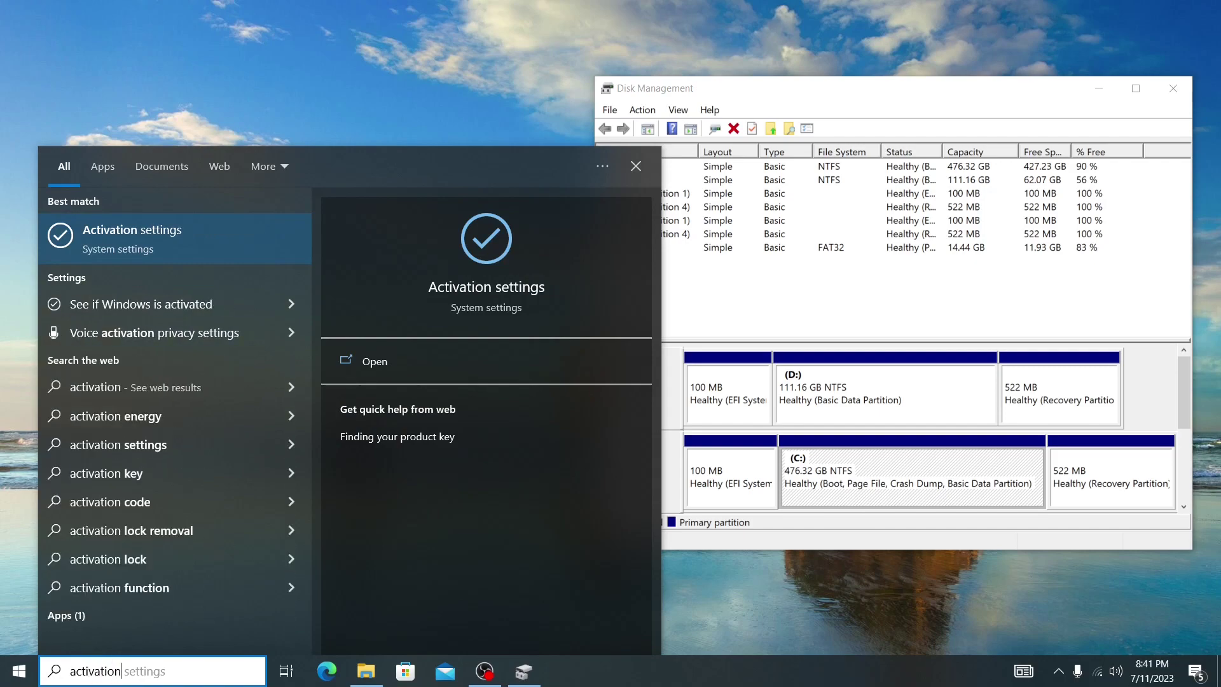
click(158, 249)
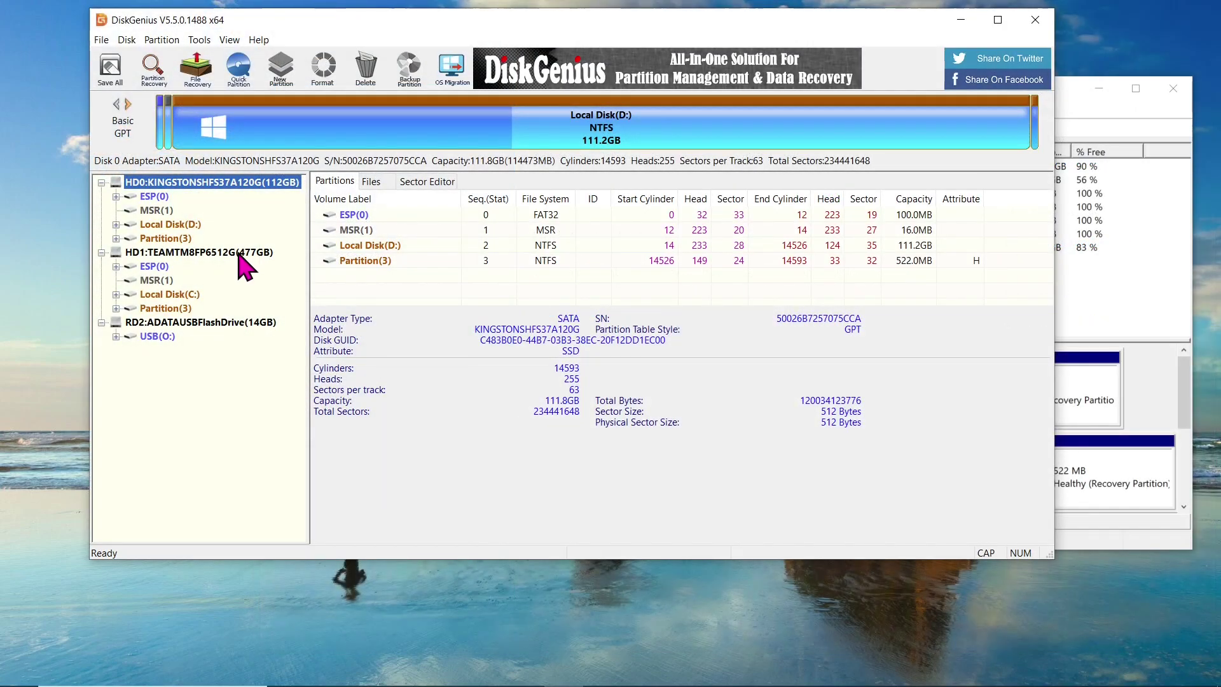
click(266, 253)
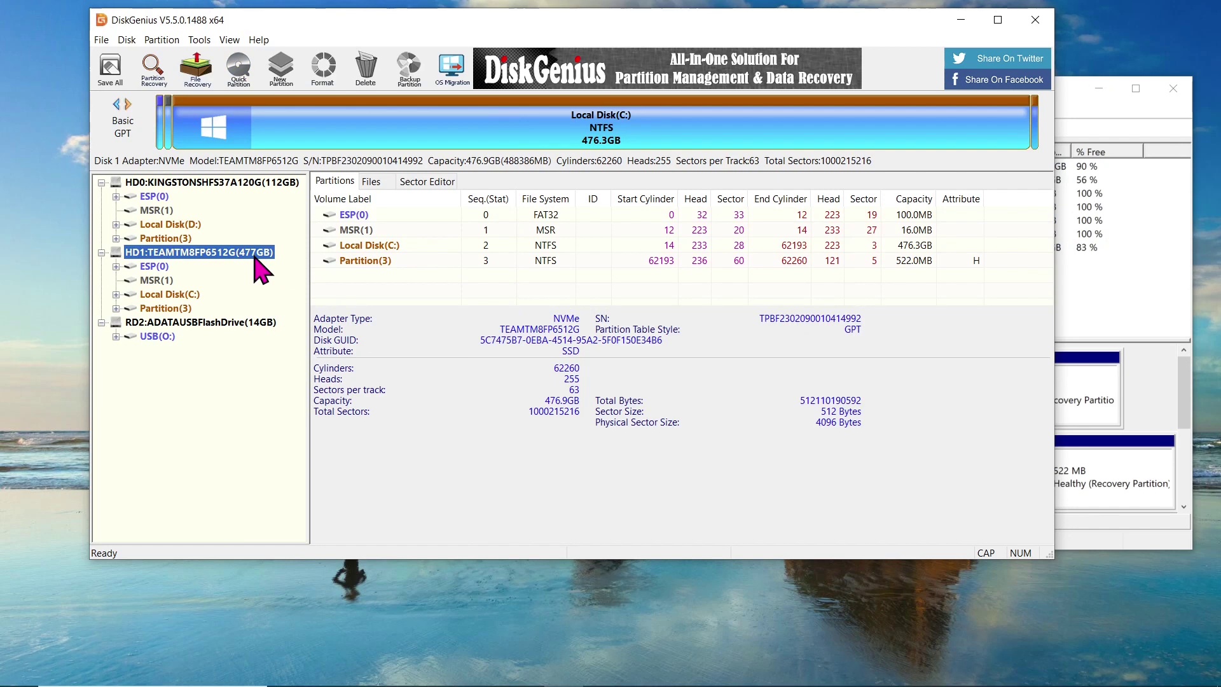
Right-click the HD1:TEAMTM8FP6512G disk to show its whole-disk actions menu
right_click(257, 268)
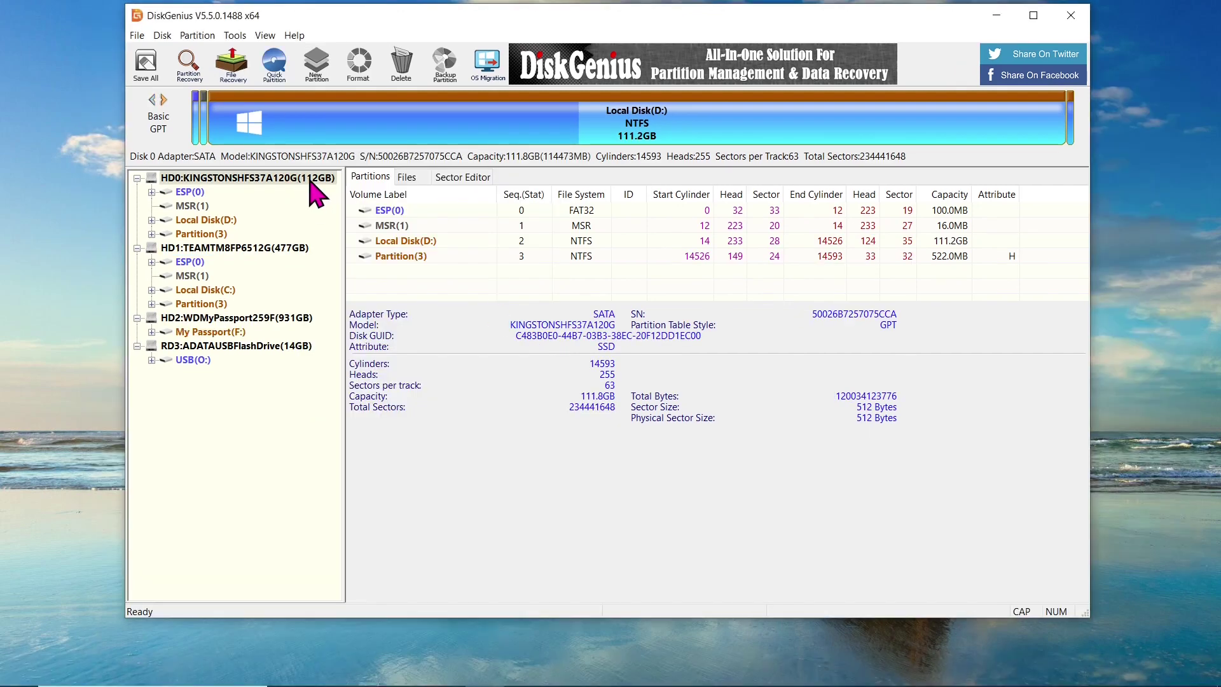
Delete all partitions on the HD0 Kingston disk and save the change to disk
right_click(310, 182)
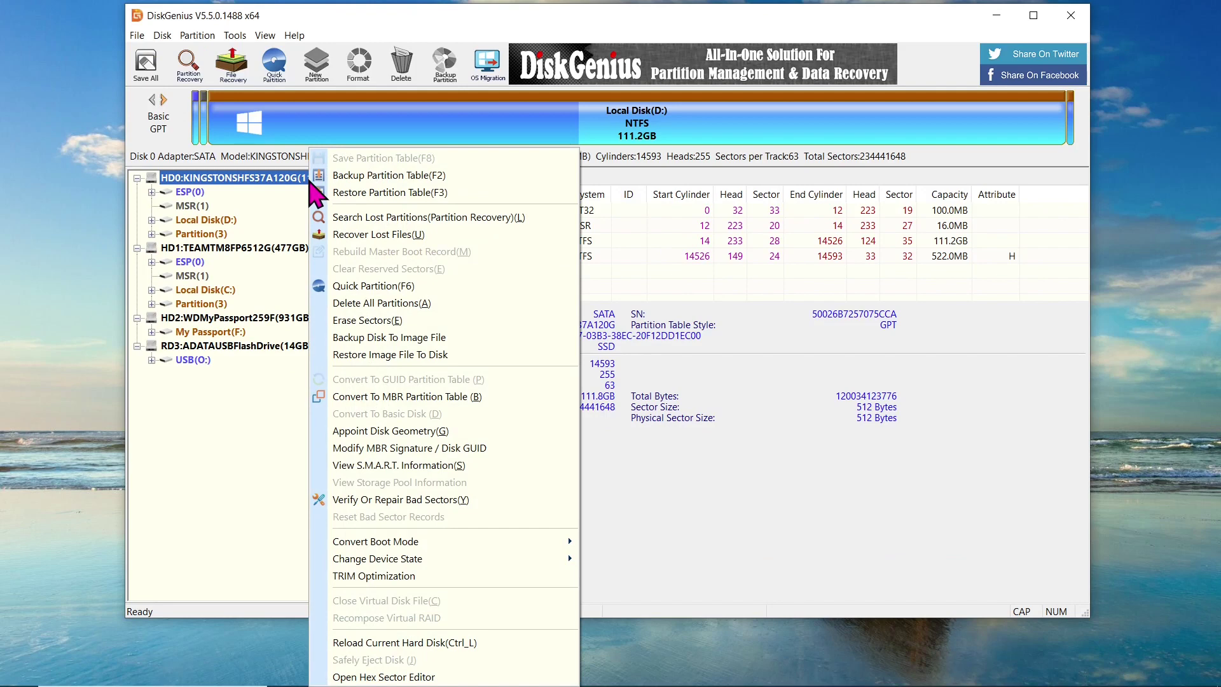
click(433, 303)
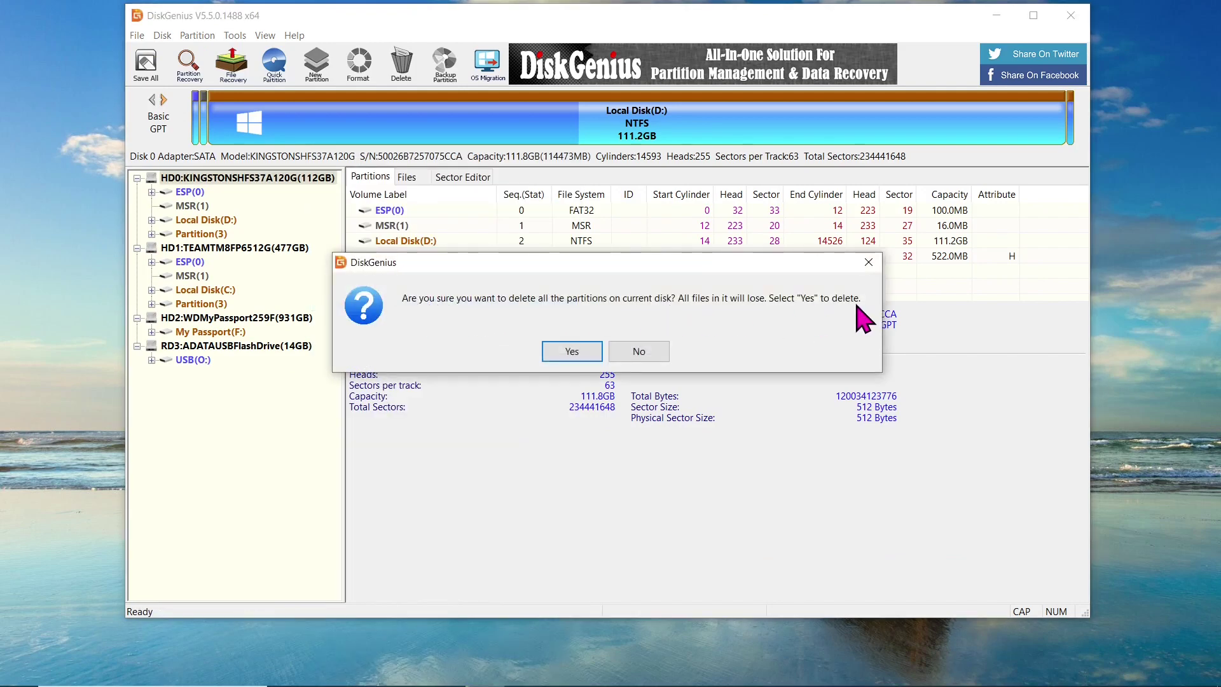
click(572, 351)
click(150, 75)
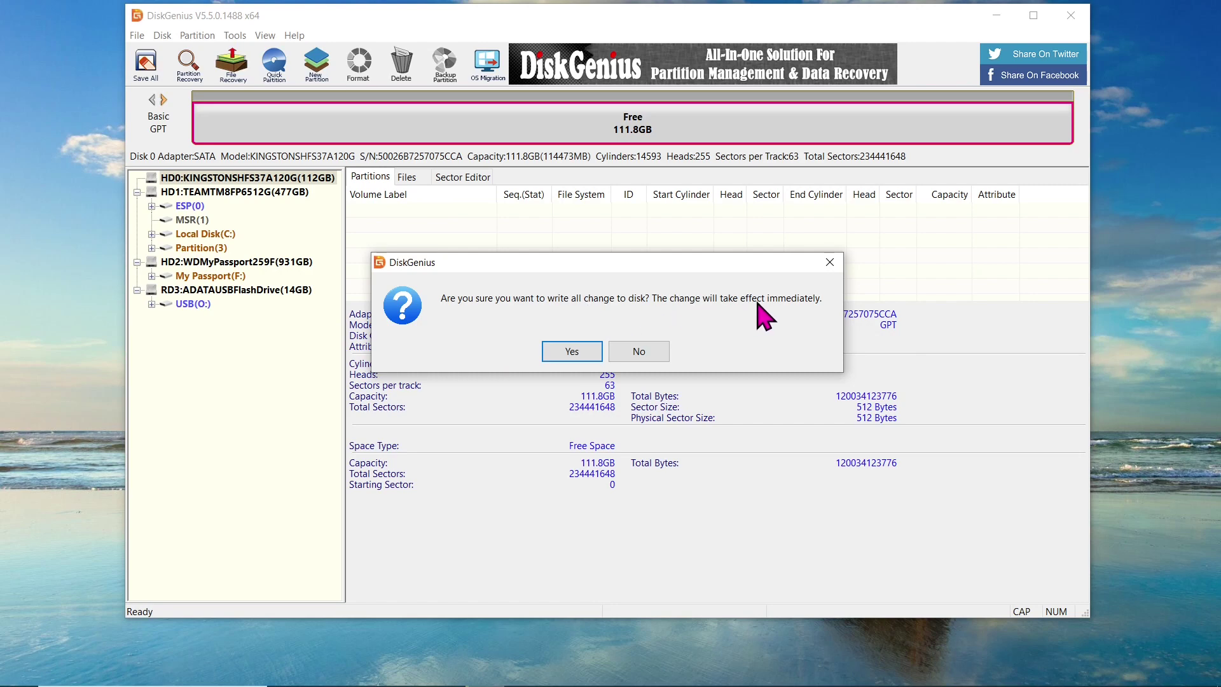
click(586, 357)
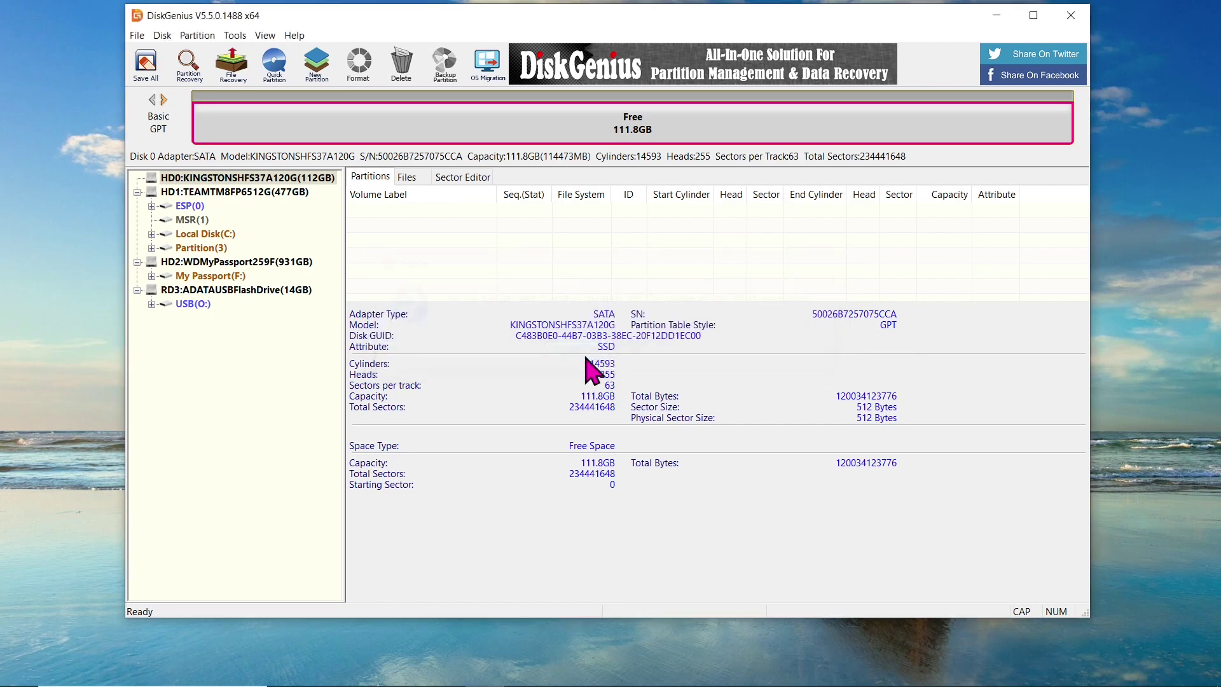
Set Quick Partition on the Kingston disk to 1 custom partition labelled Data, without ESP or MSR
right_click(321, 178)
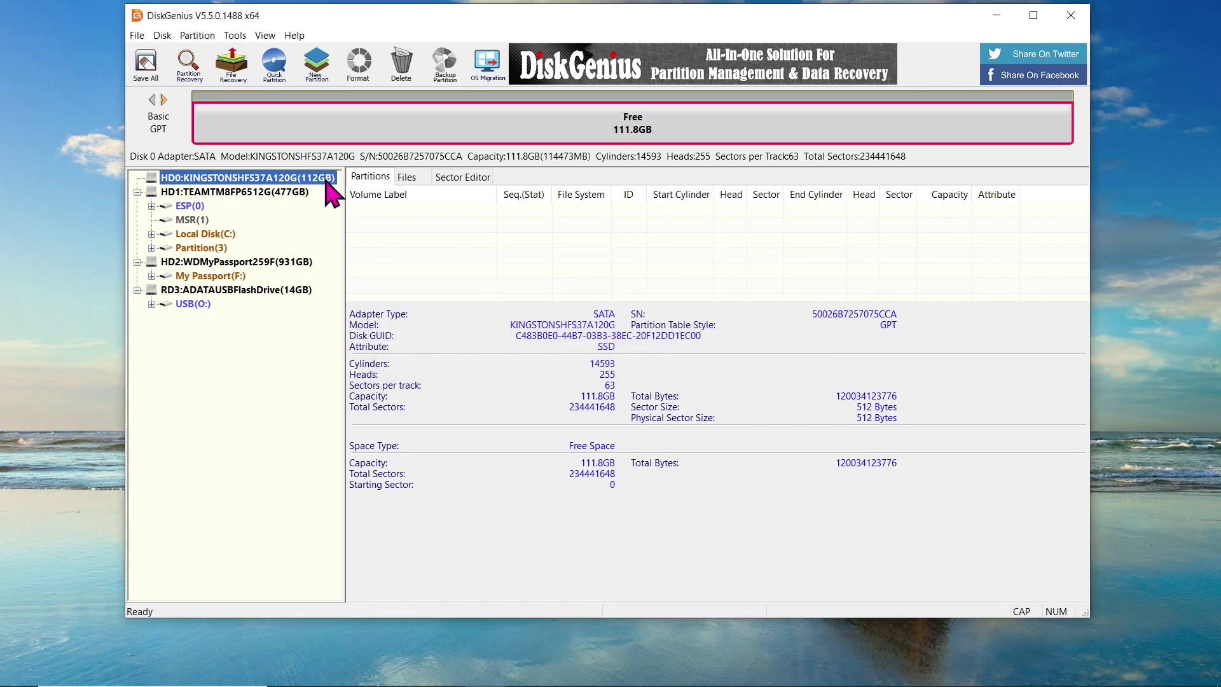
click(401, 286)
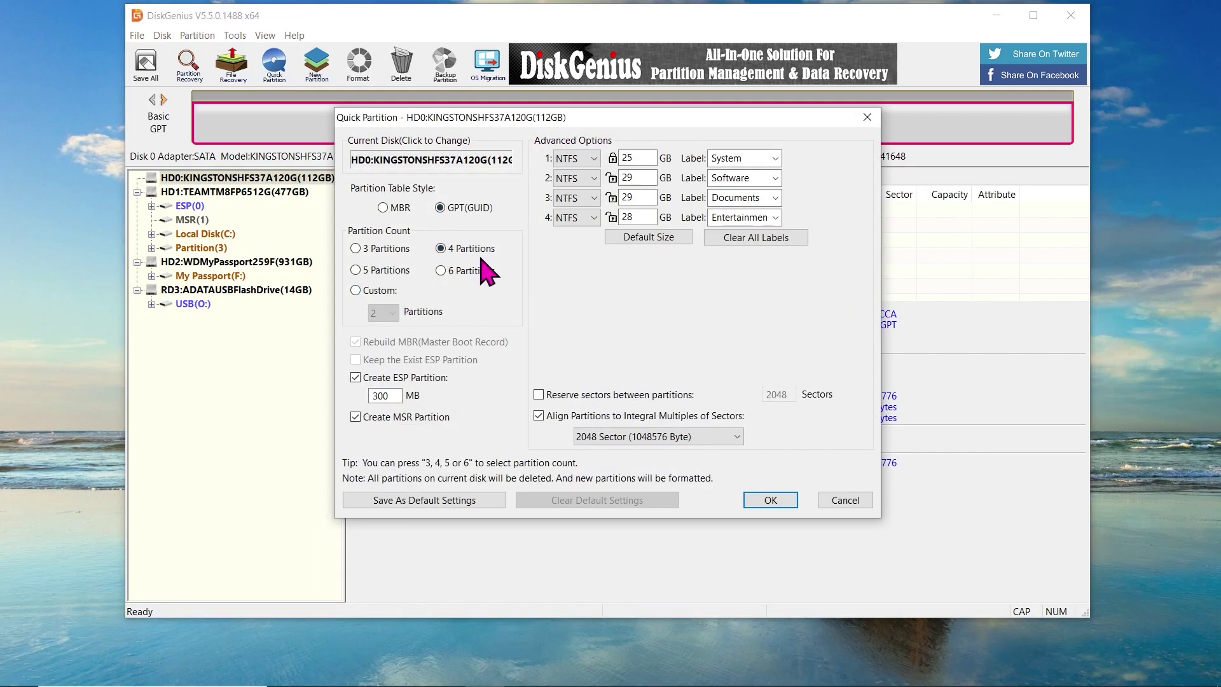
click(356, 290)
click(385, 313)
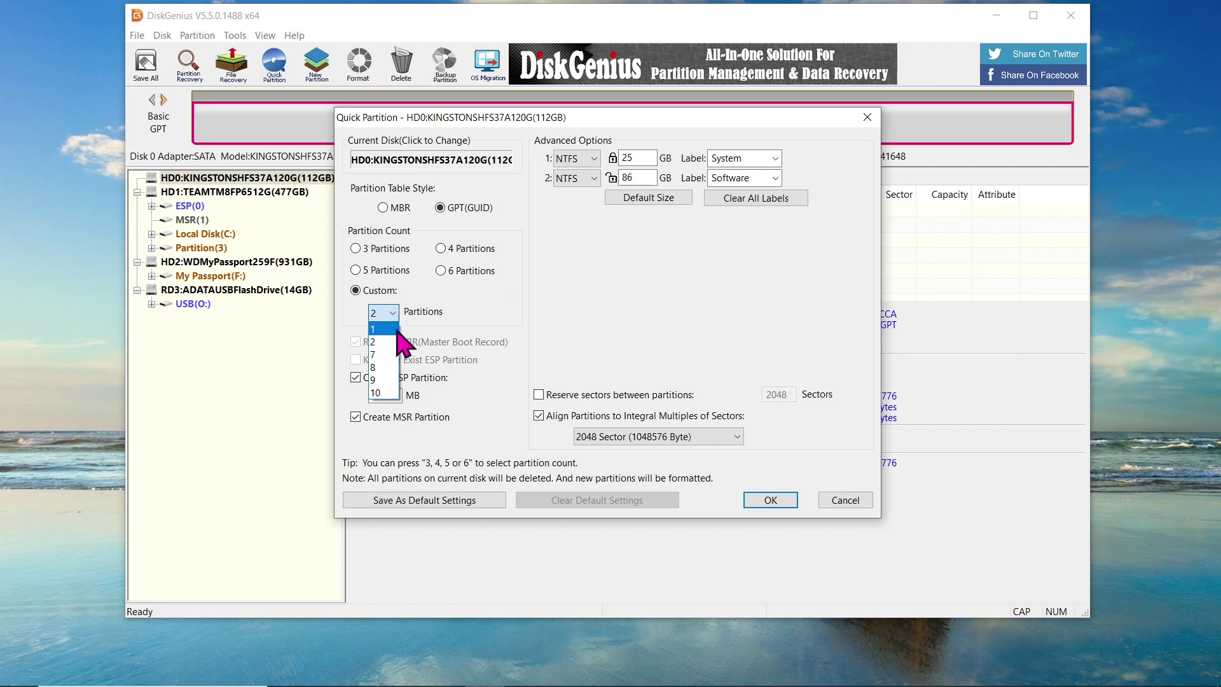
click(394, 332)
click(710, 159)
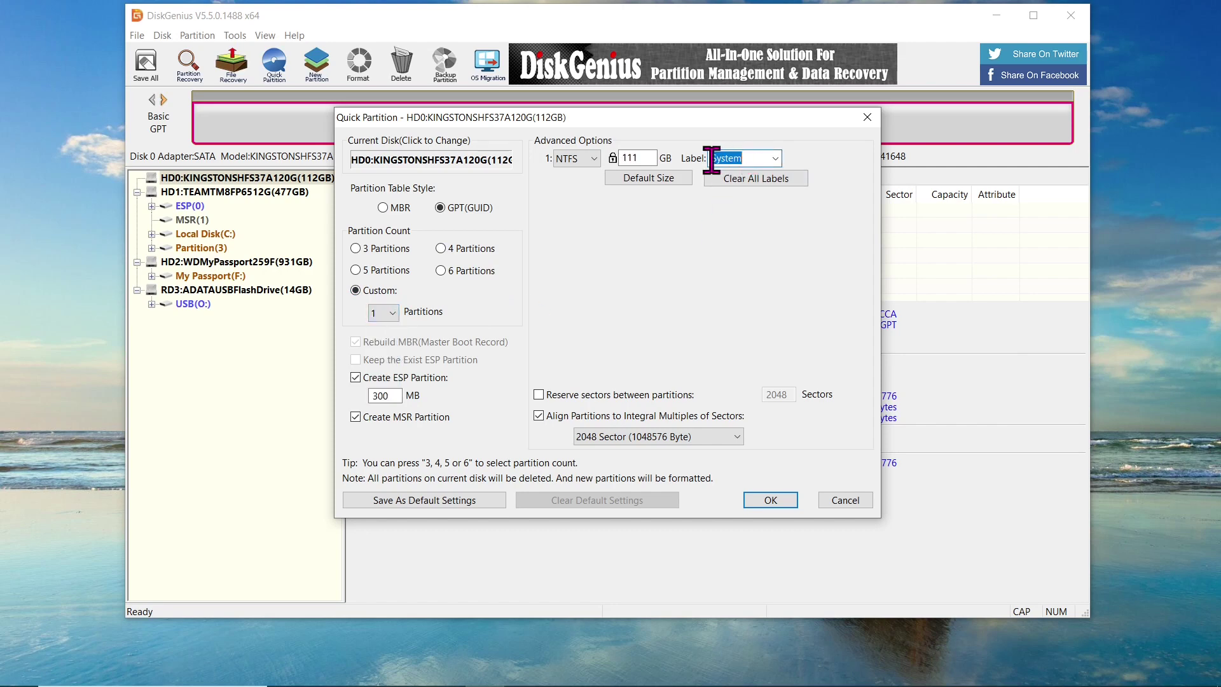
text(Data)
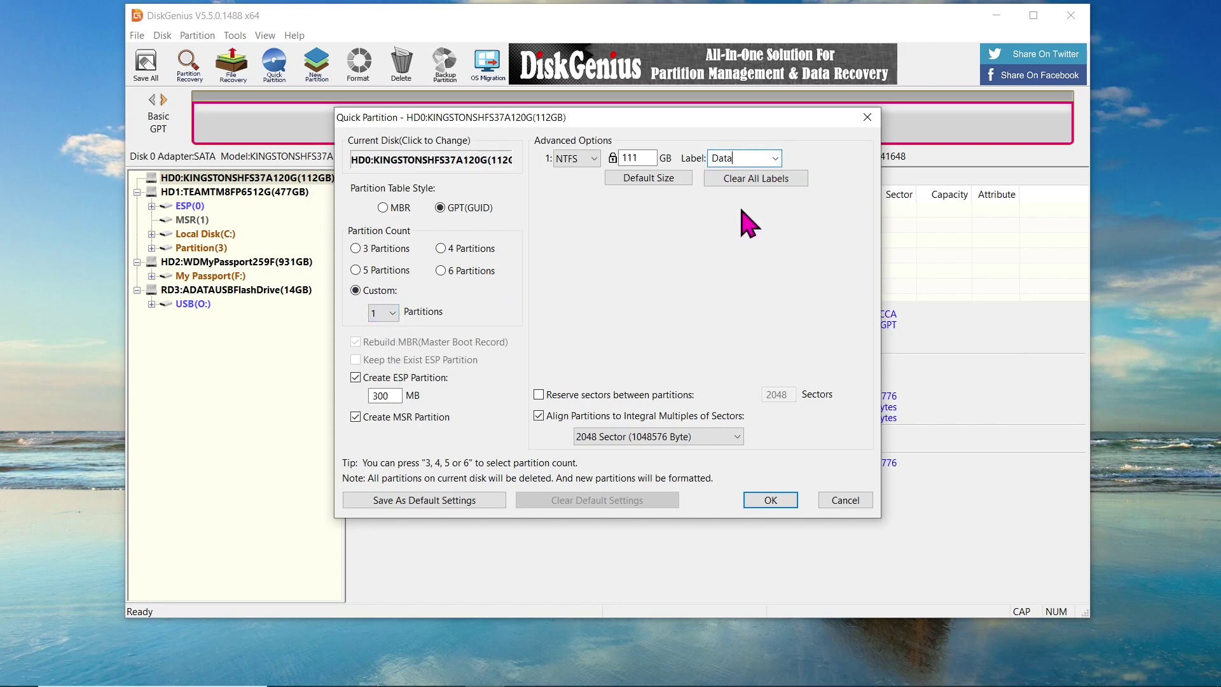
click(355, 377)
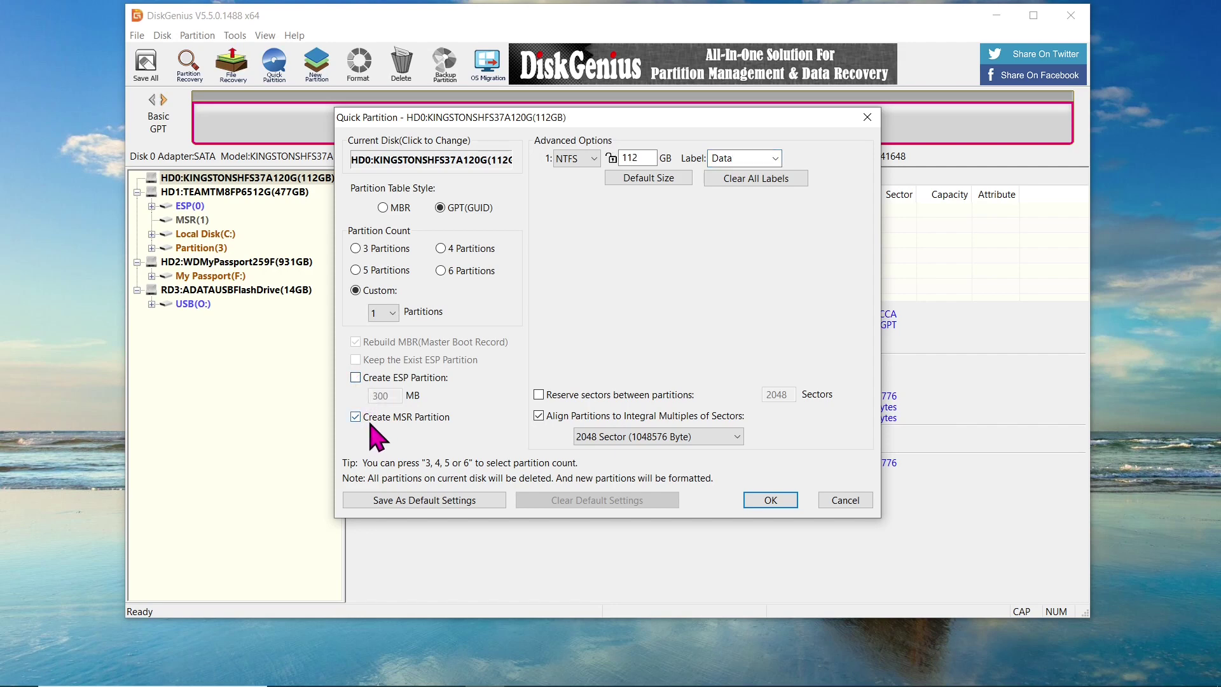
click(356, 416)
Confirm Quick Partition to create the 111.8GB NTFS Data (D:) partition on the Kingston disk
click(771, 500)
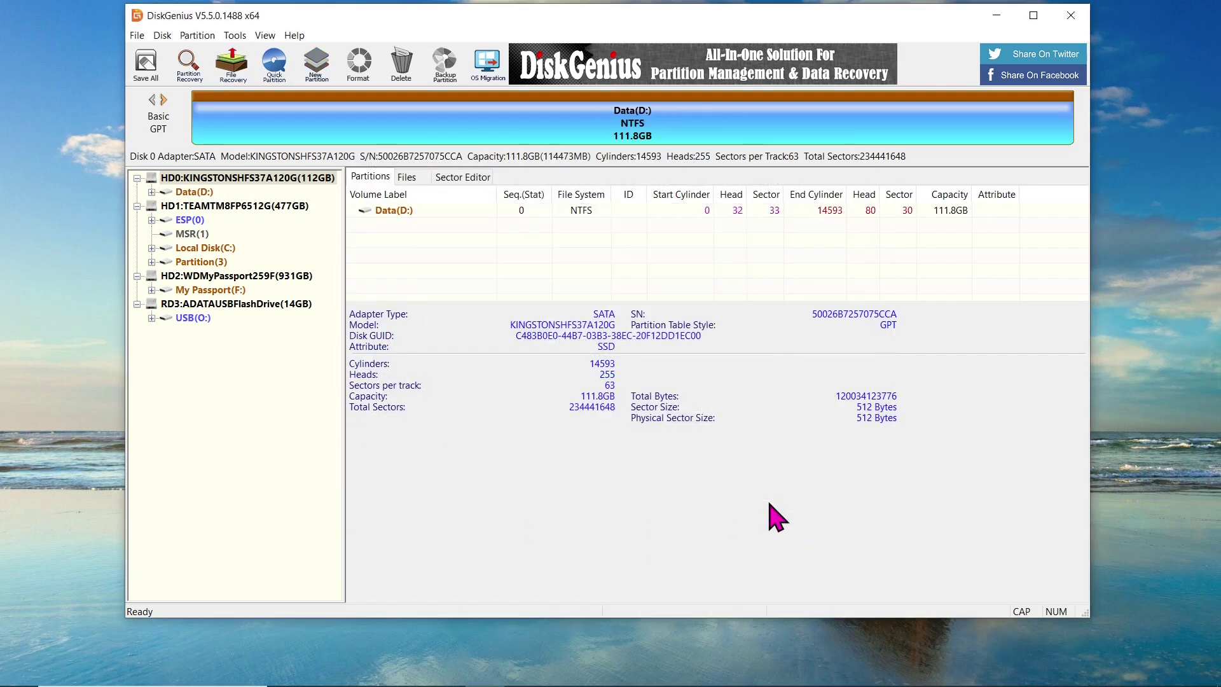